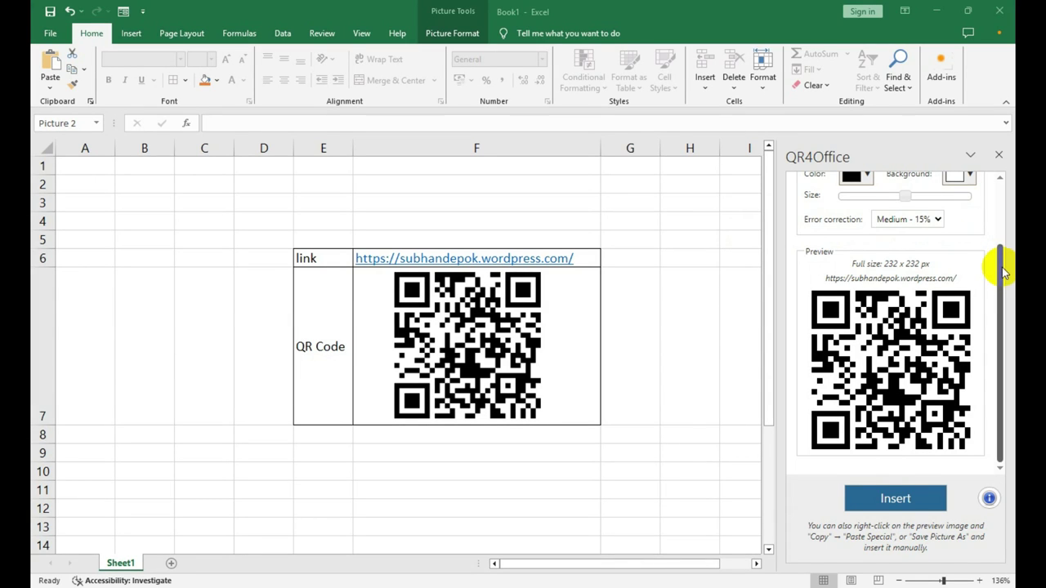
- Select and deselect the existing QR code picture, then open the add-ins list
drag(1002, 270, 992, 218)
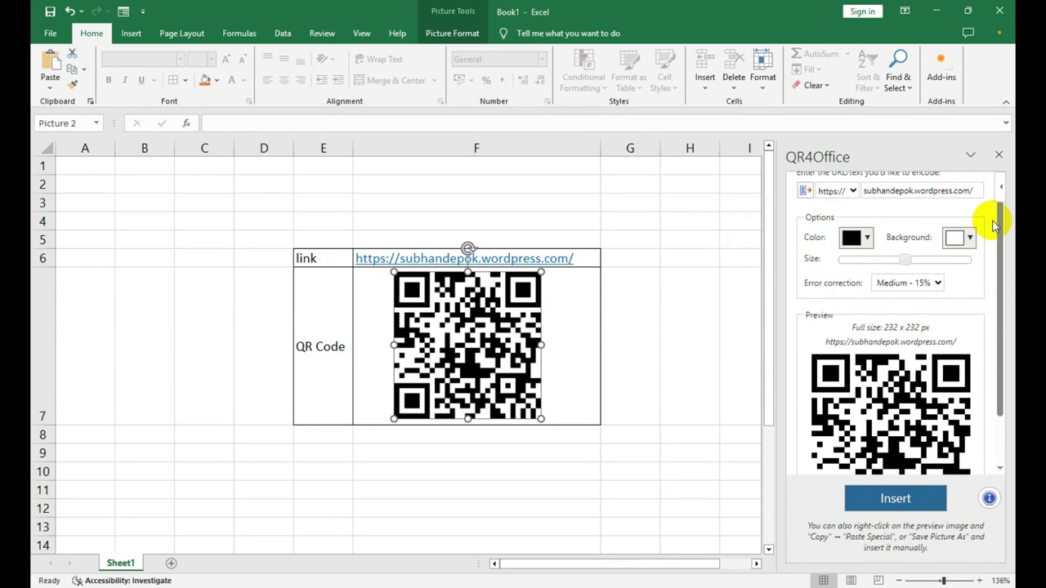
click(634, 327)
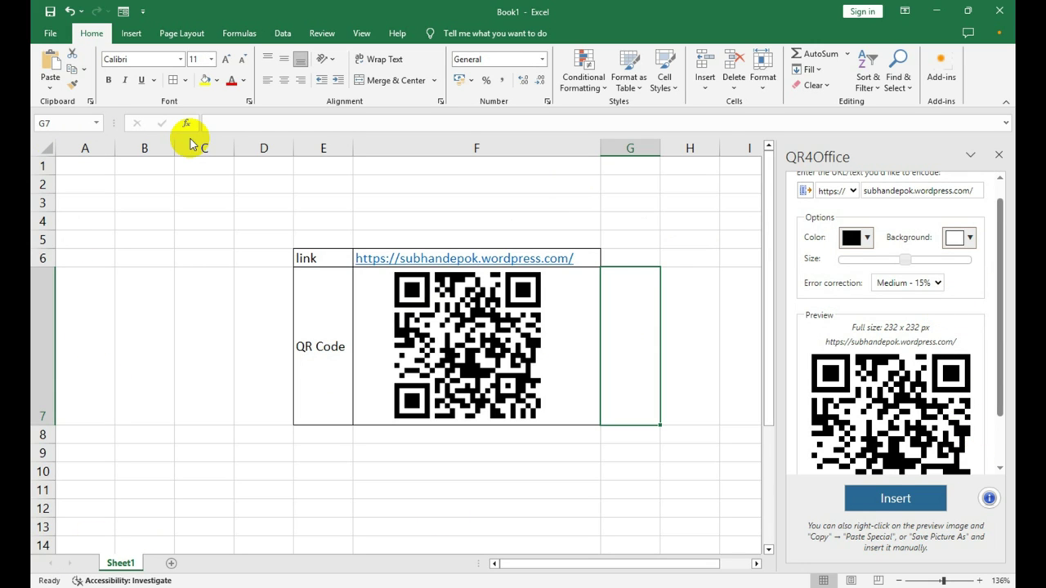
click(428, 316)
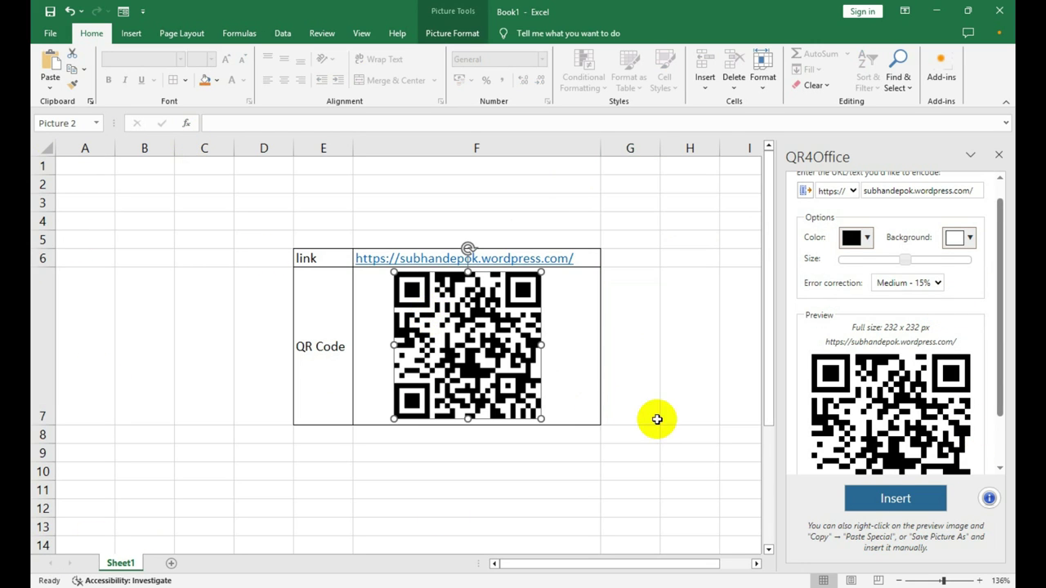
click(674, 376)
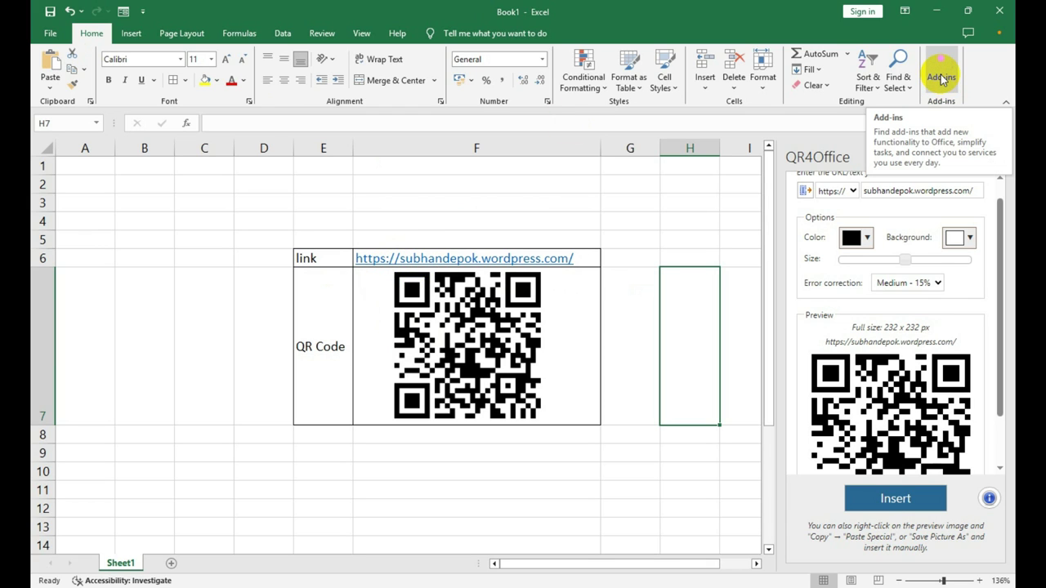
drag(999, 233, 1003, 200)
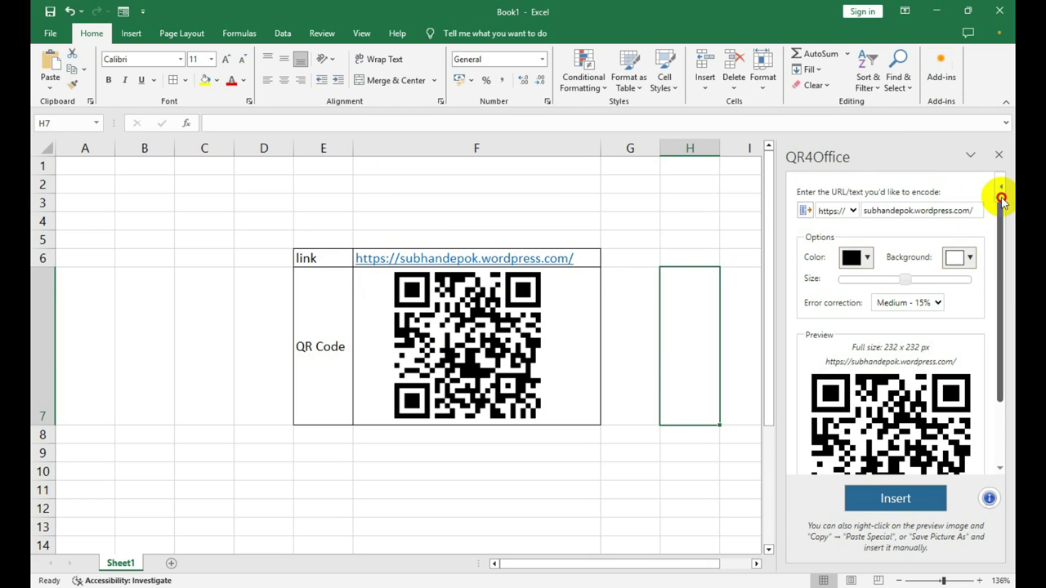
click(940, 75)
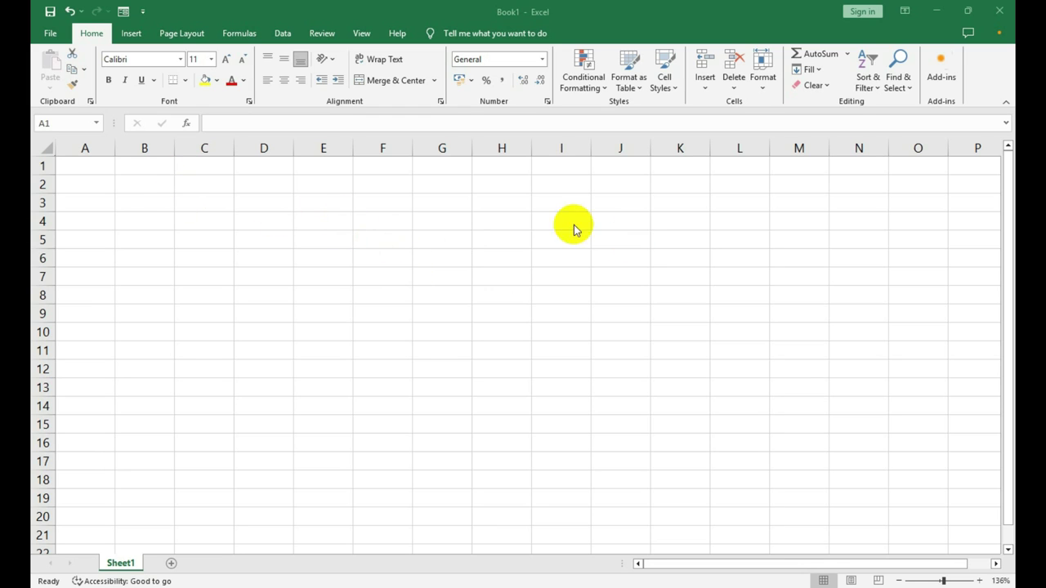
- Label cell E6 'link' and copy the blog's web address from Chrome's address bar
click(326, 268)
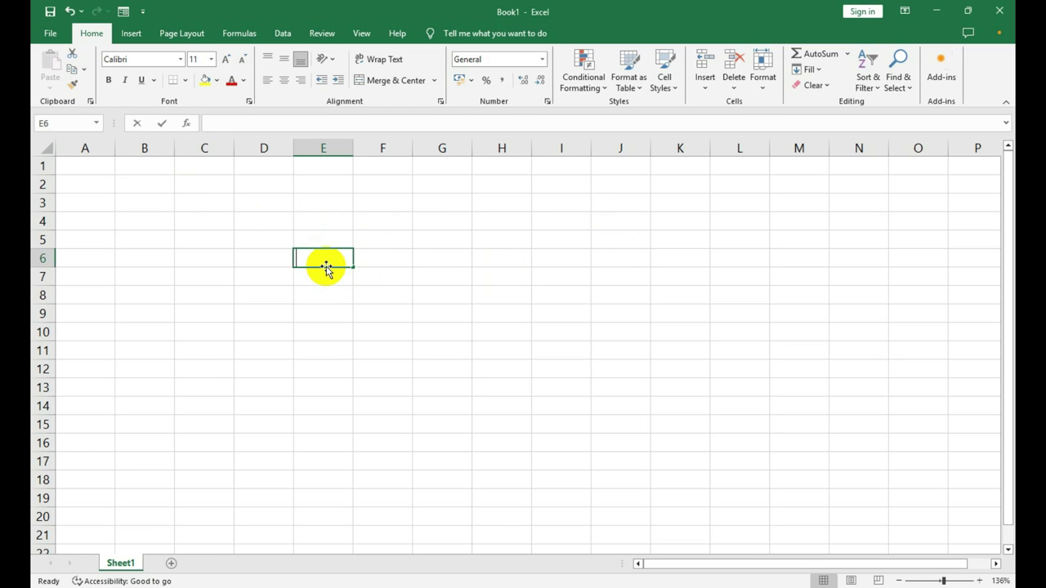
text(link)
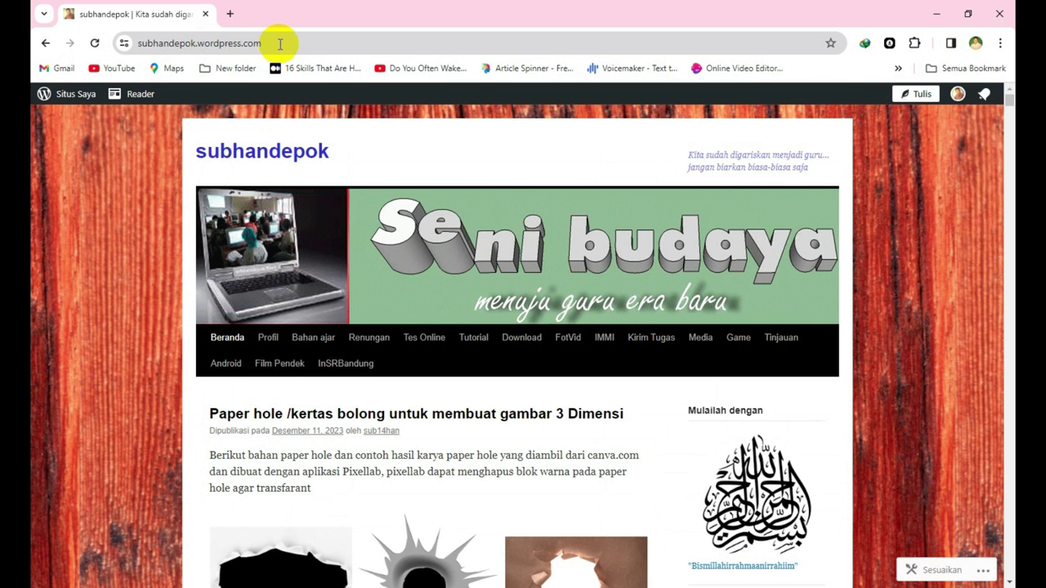
click(214, 41)
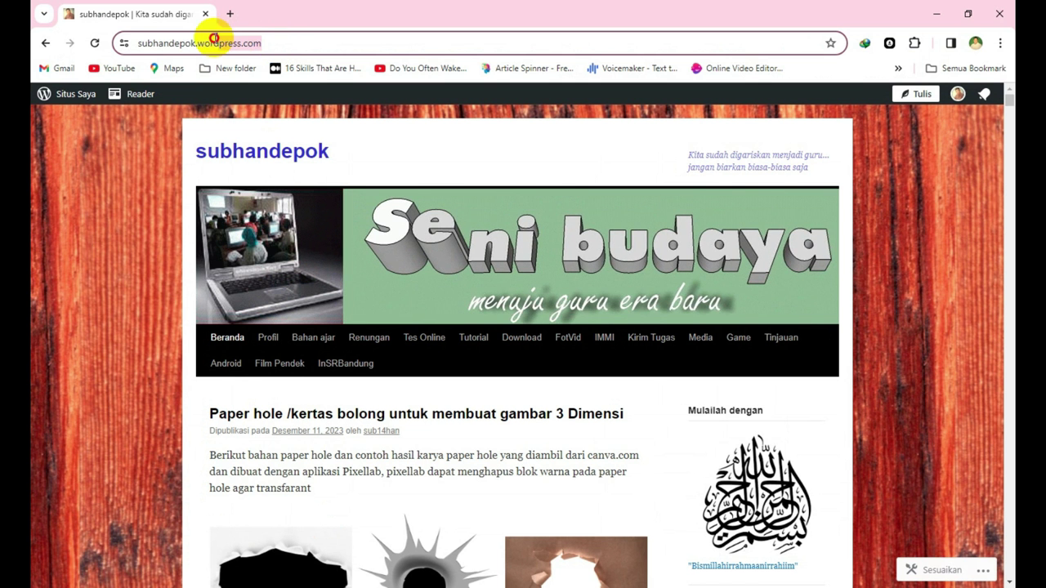
right_click(204, 46)
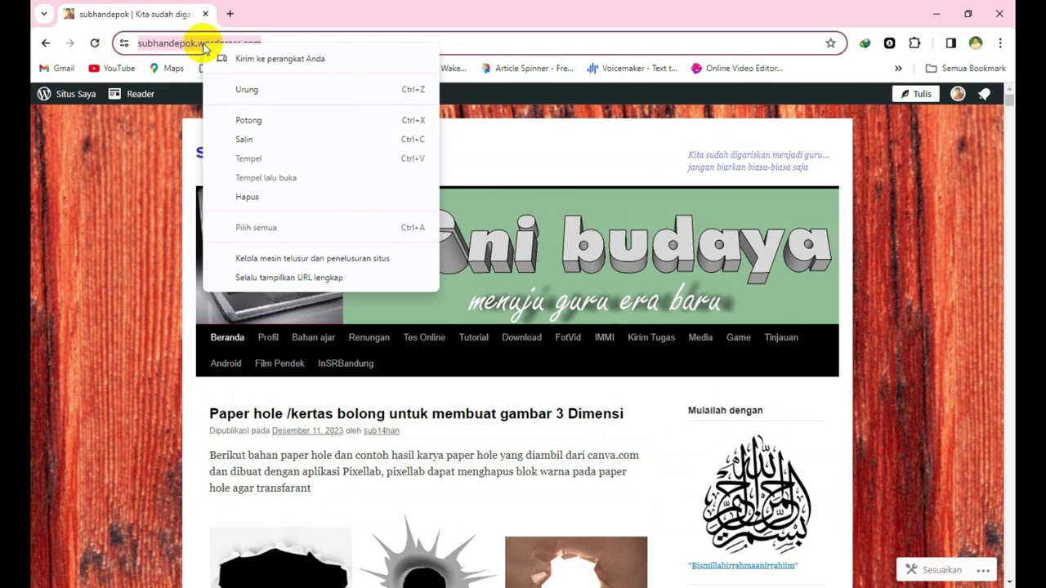
click(244, 139)
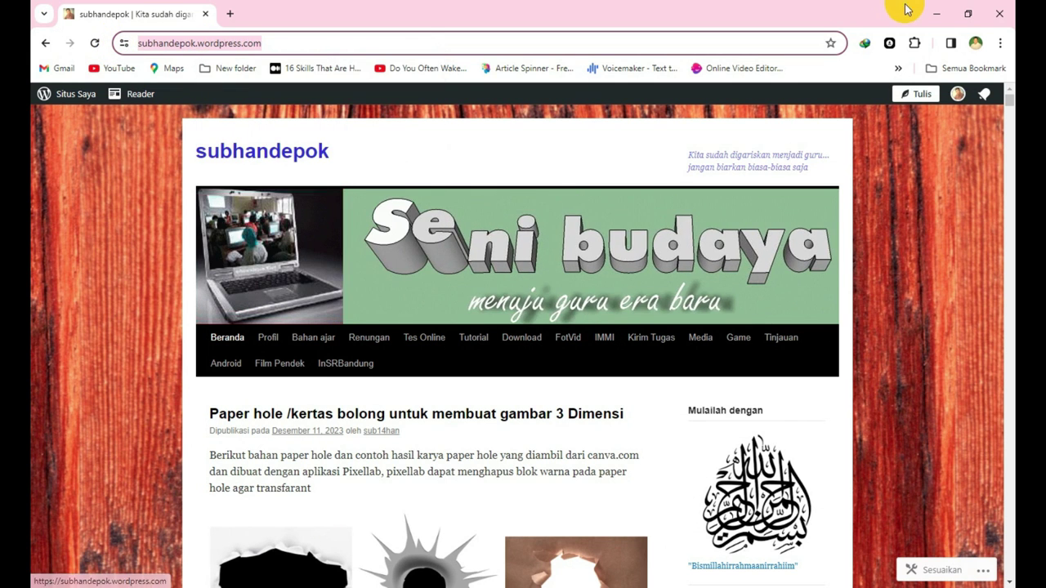
click(936, 14)
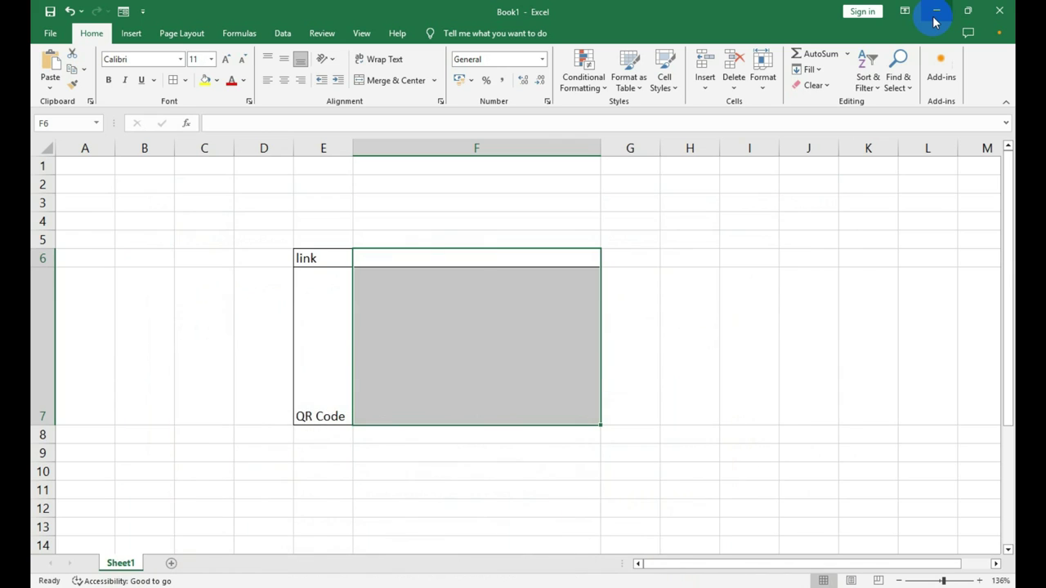
click(369, 259)
text(https://subhandepok.wordpress.com/)
click(429, 323)
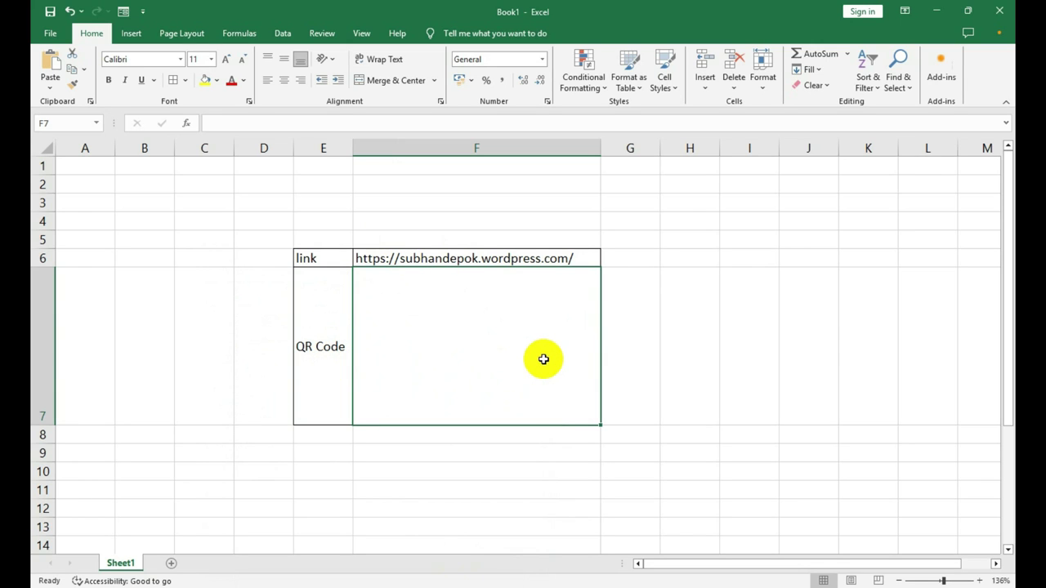
click(132, 36)
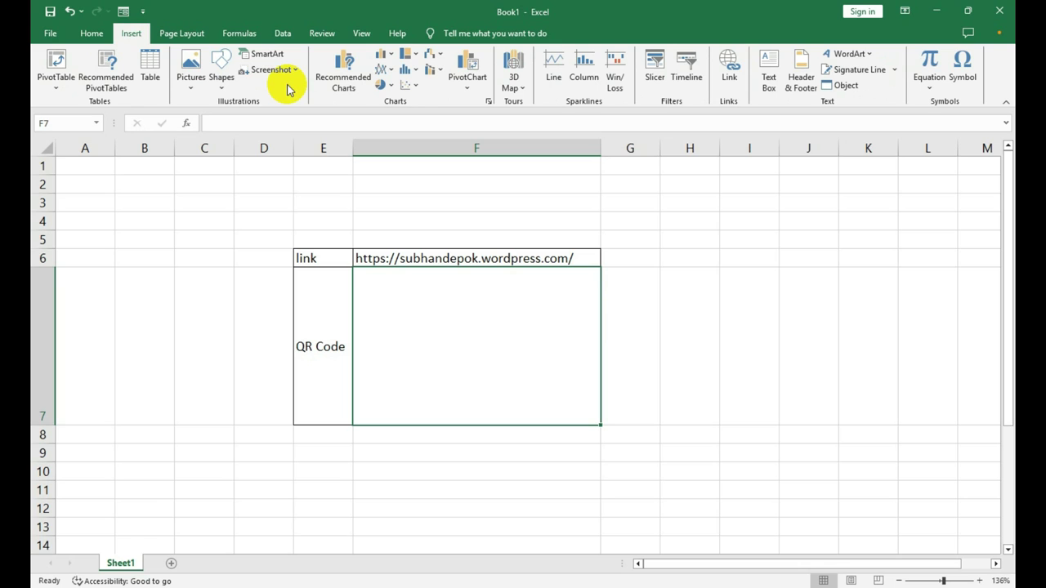
- Launch QR4Office from the Home tab's Add-ins list to show its task pane
click(96, 39)
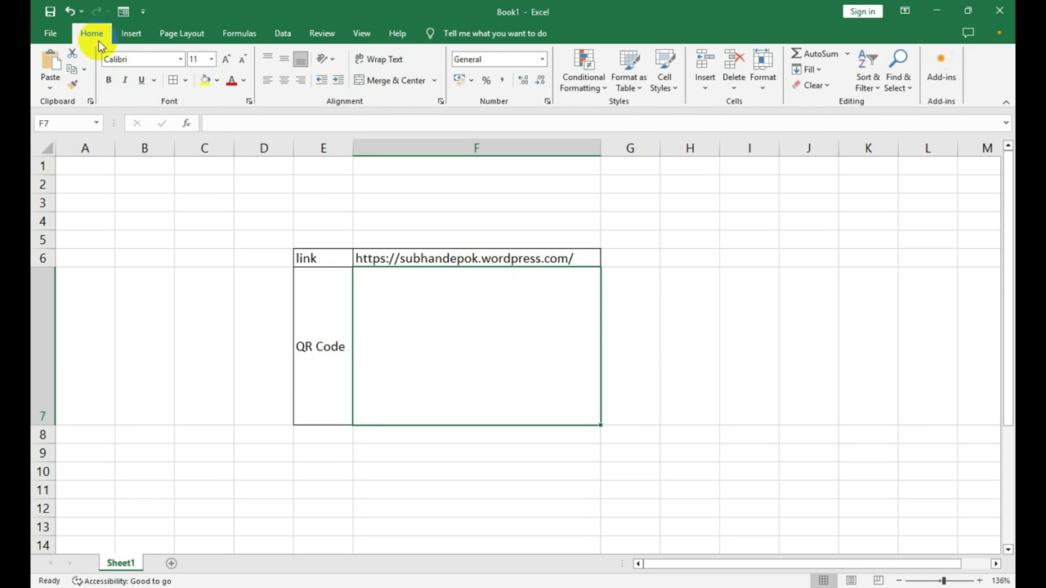
click(942, 77)
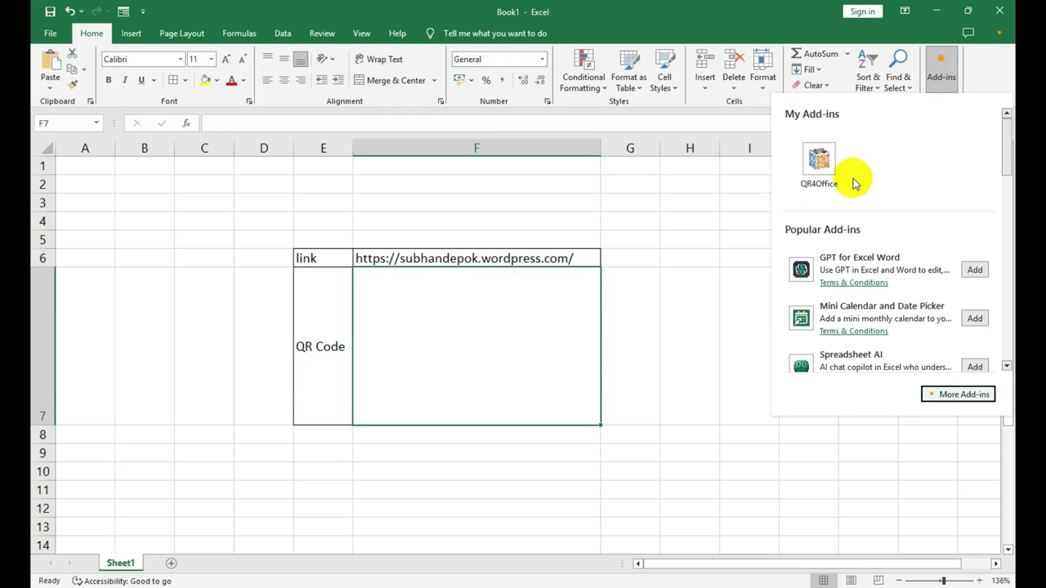
mouse_move(819, 168)
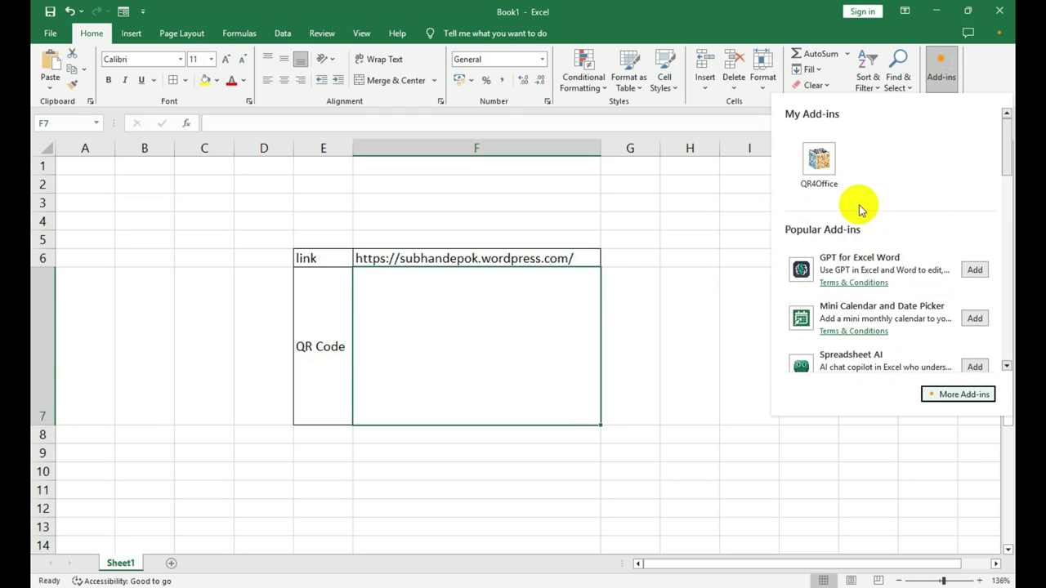
click(820, 188)
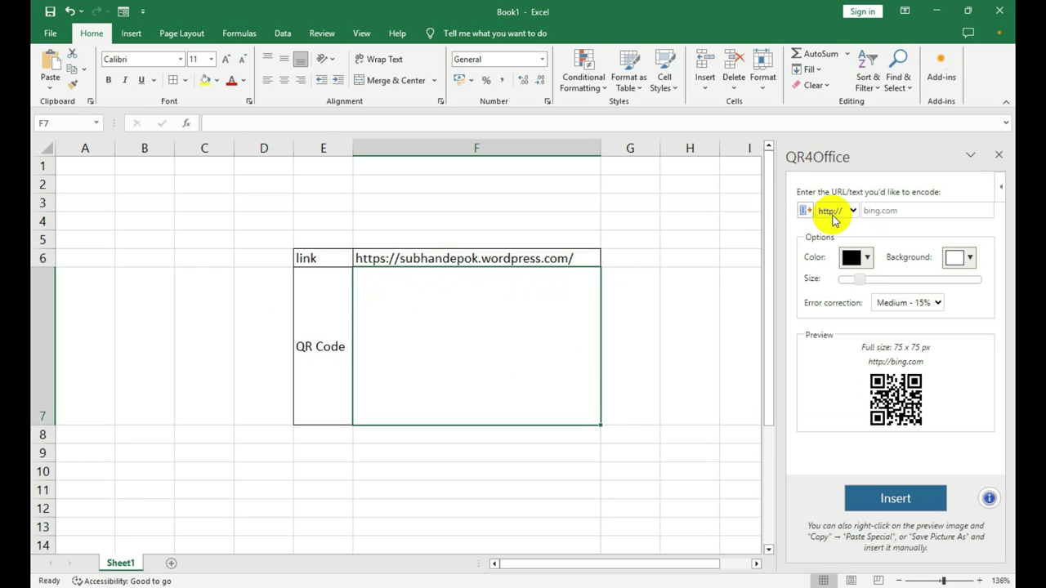
- Set QR4Office's protocol to https and paste subhandepok.wordpress.com/ from F6 into its URL field
click(853, 212)
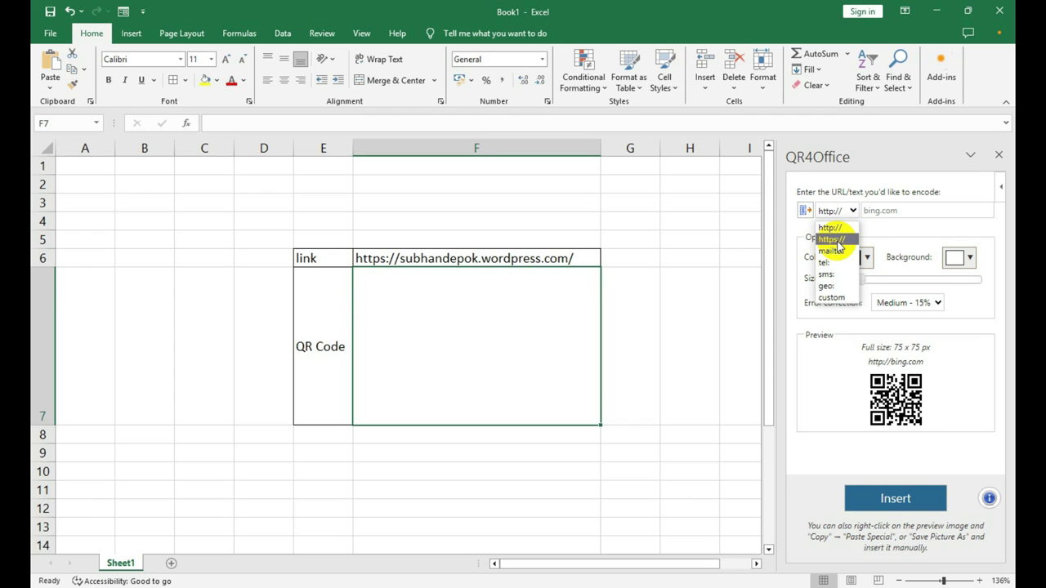
click(837, 242)
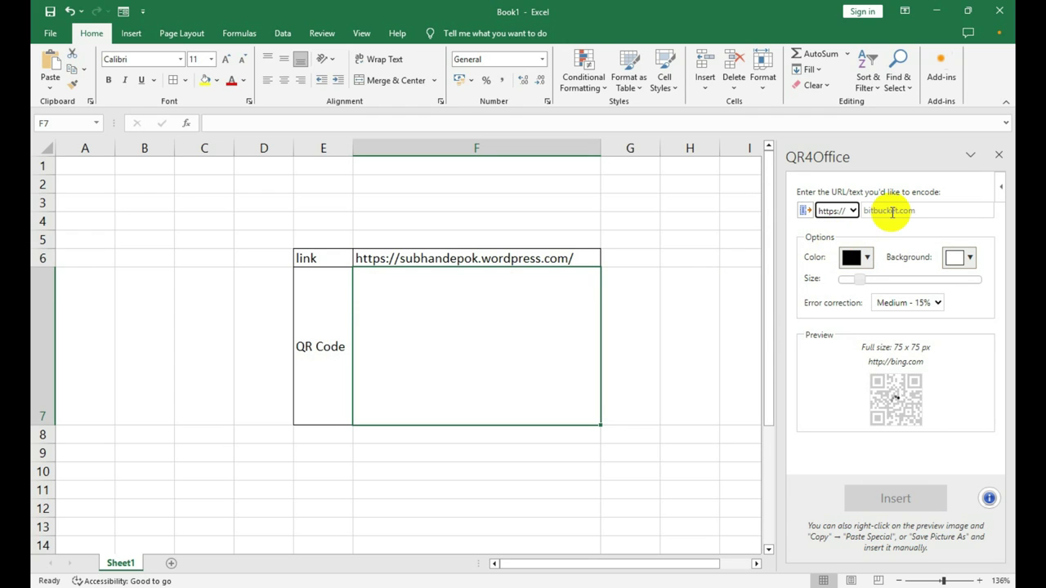
click(577, 258)
double_click(577, 258)
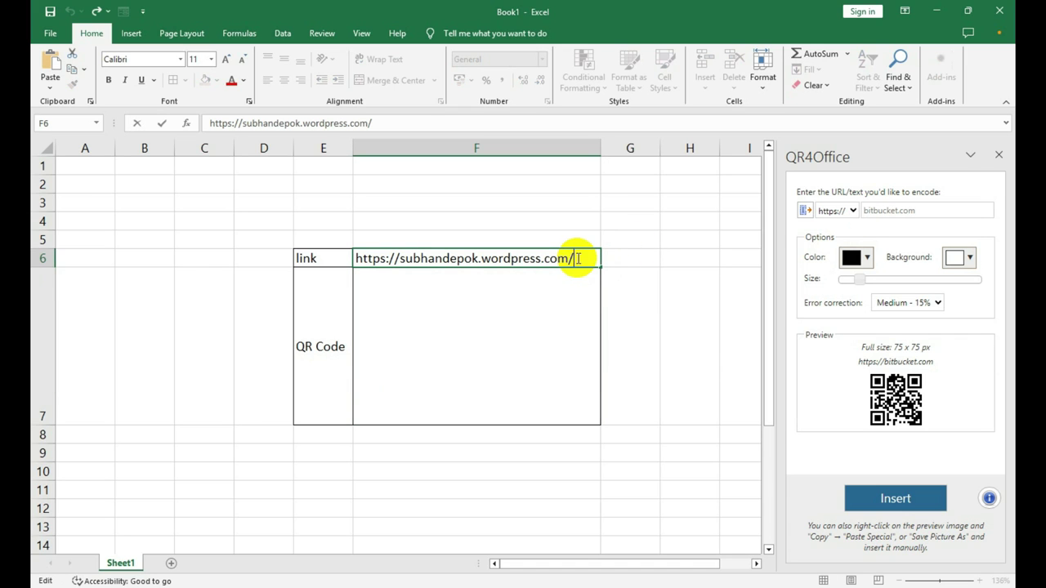
drag(577, 258, 401, 255)
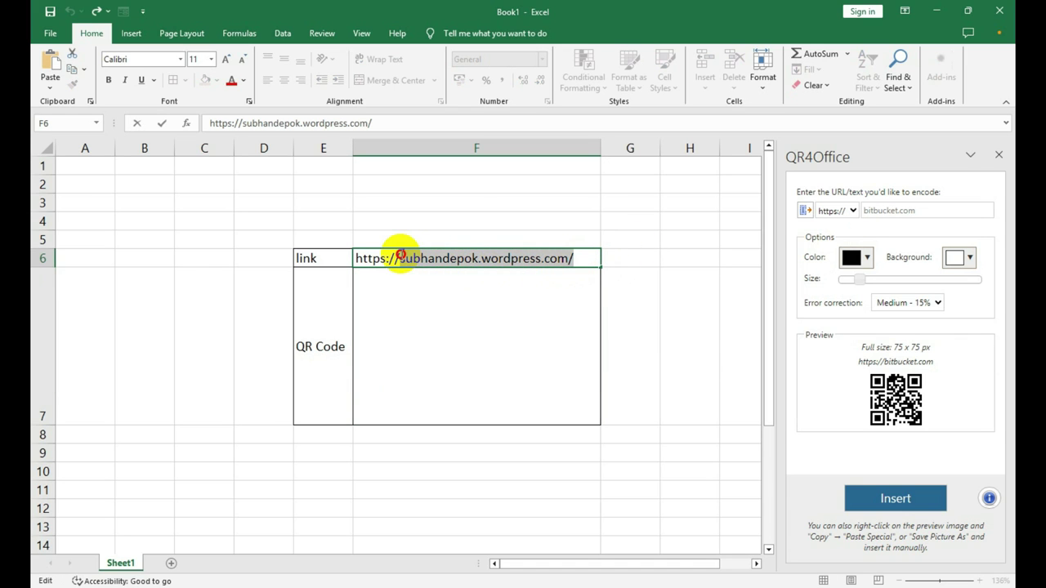
right_click(429, 263)
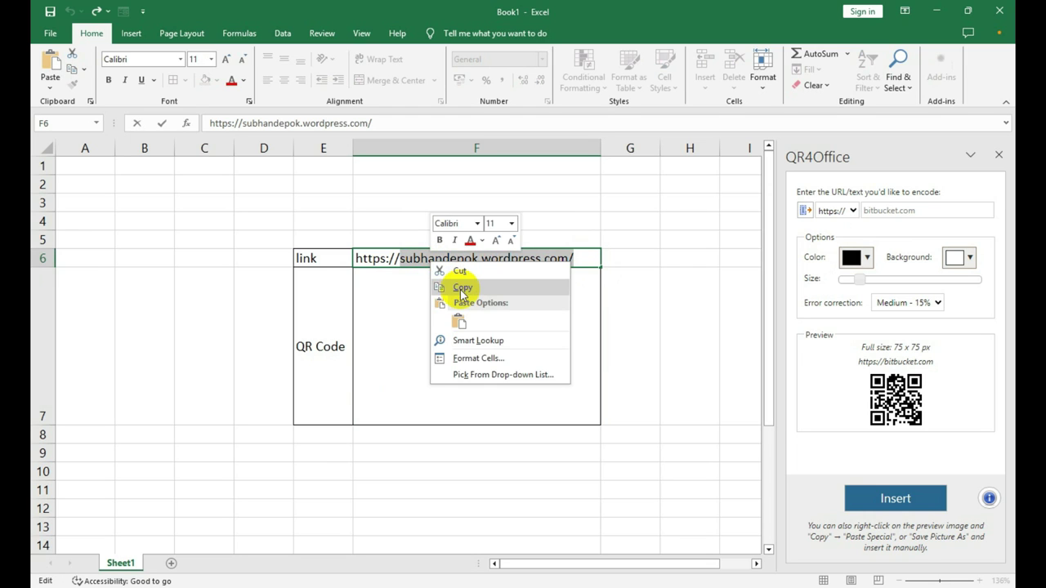
click(446, 287)
click(876, 212)
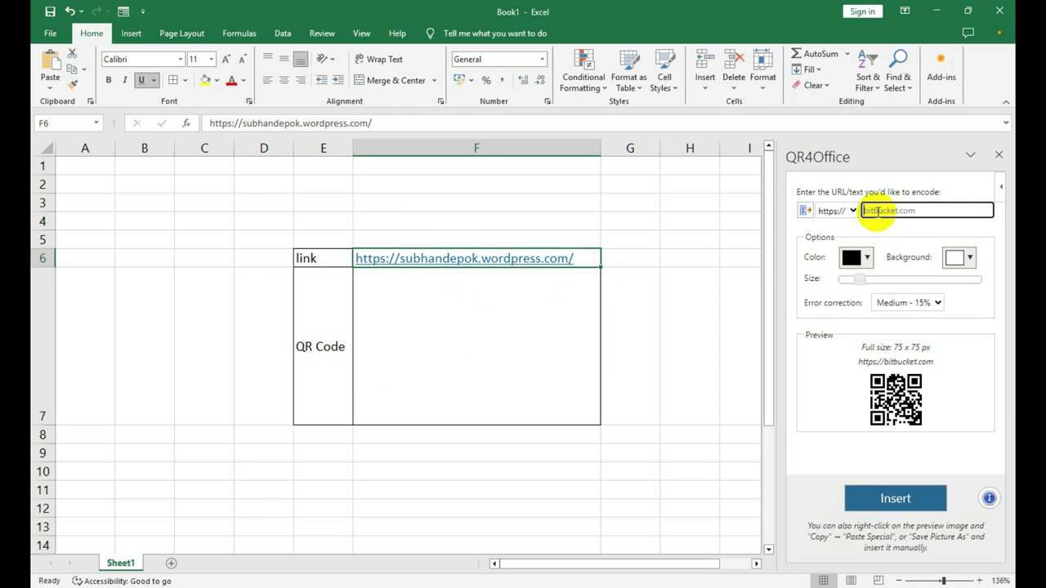
right_click(876, 212)
click(875, 295)
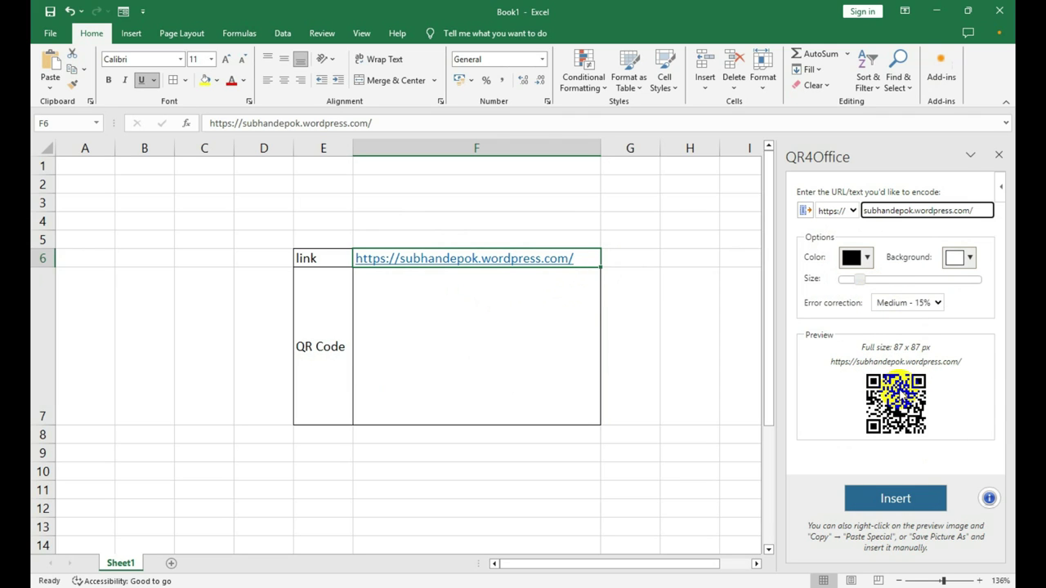
- Try a blue QR code on a yellow background in QR4Office
click(867, 259)
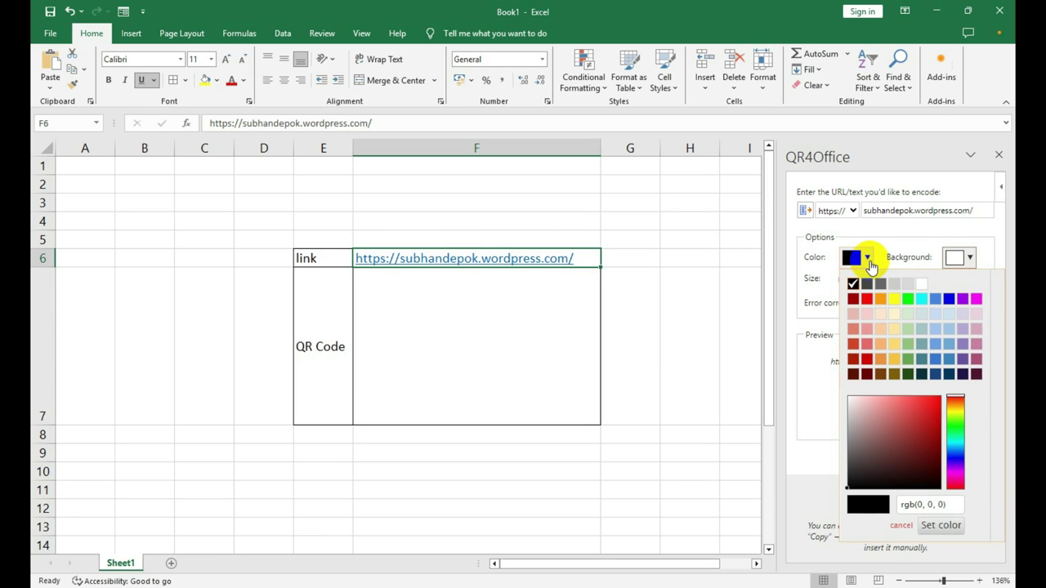
click(949, 301)
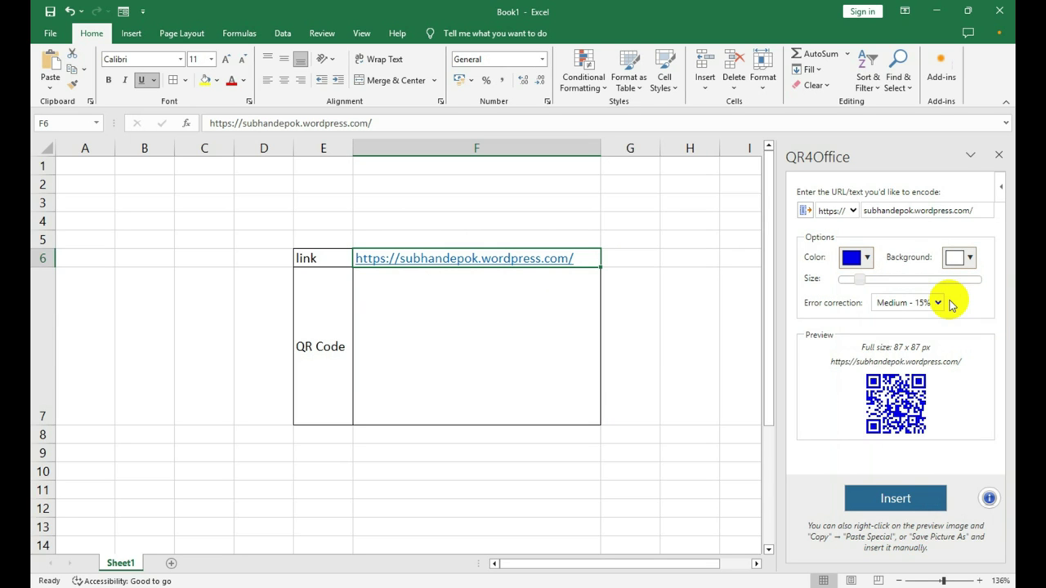
click(969, 256)
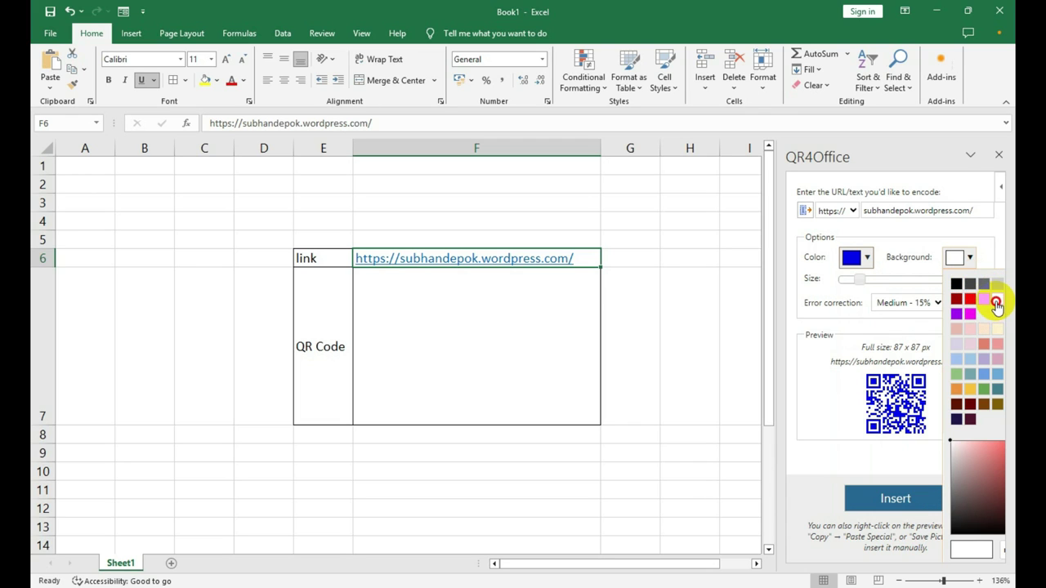
click(996, 303)
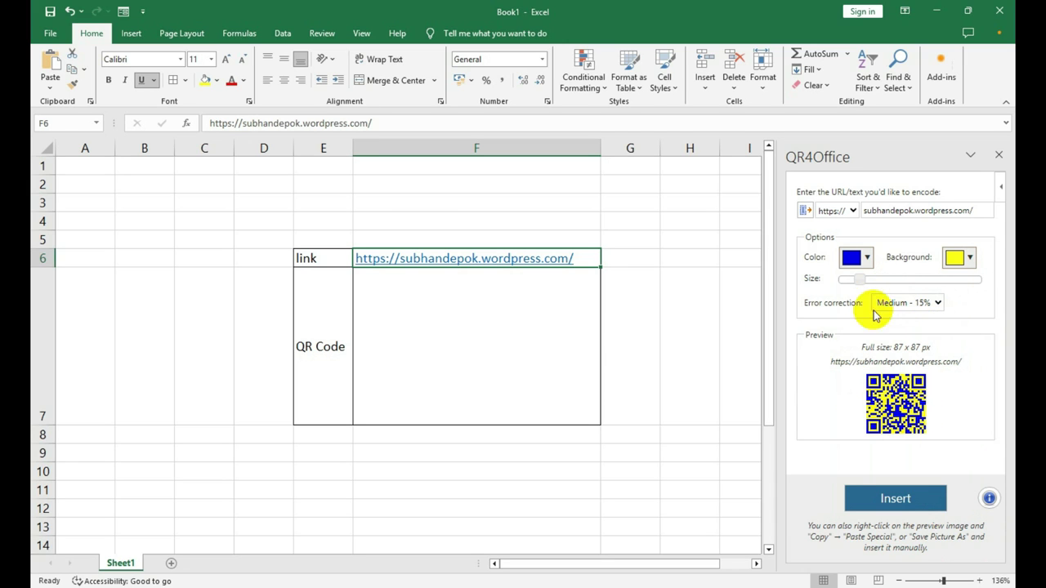
- Drag the Size slider to enlarge the QR code to 232 x 232 px
drag(859, 280, 903, 285)
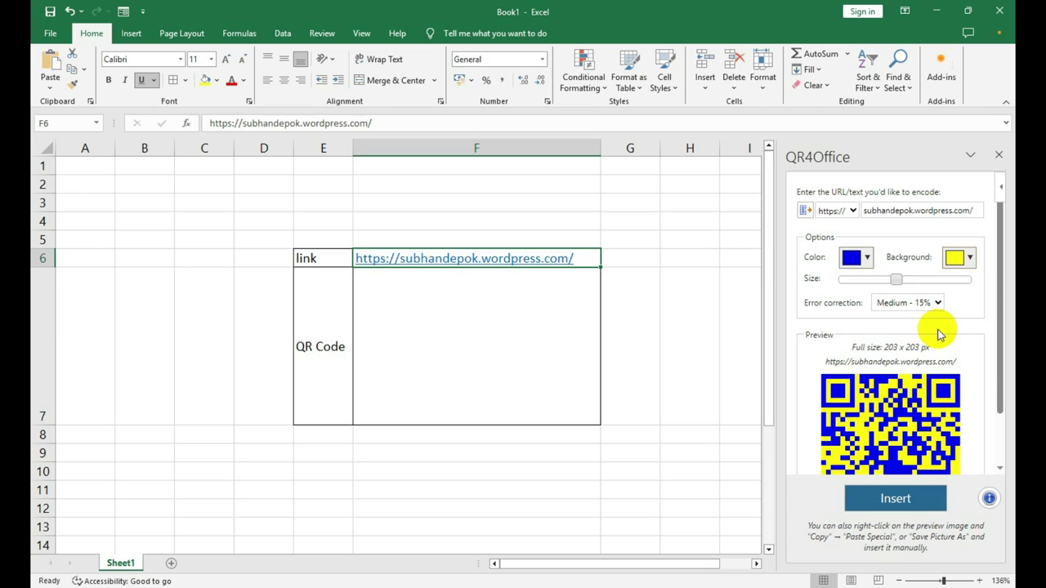
drag(895, 279, 905, 286)
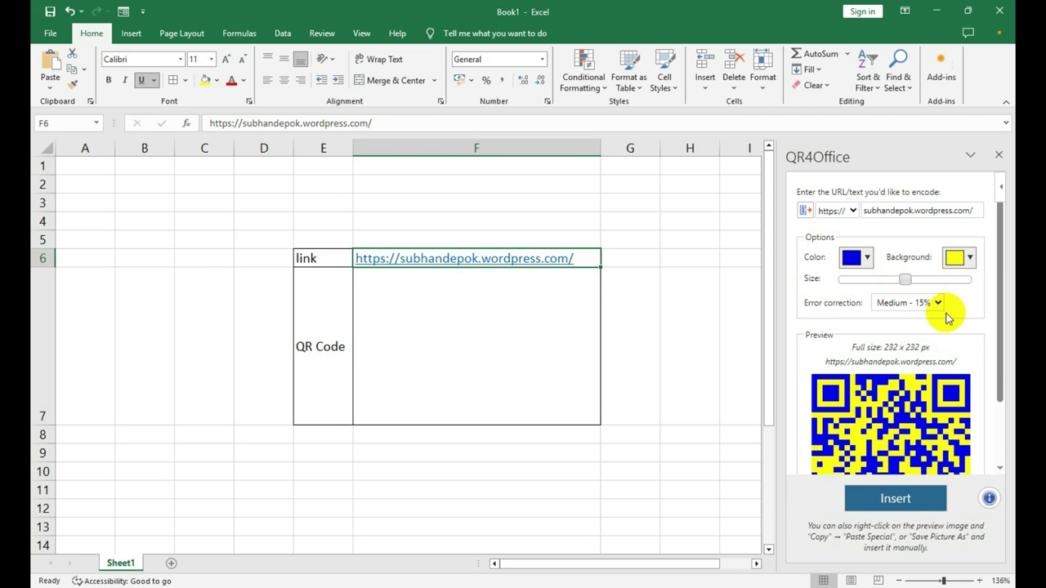
scroll(945, 314, down, 2)
scroll(948, 319, up, 1)
- Reset the QR code colours to black on a white background
click(865, 220)
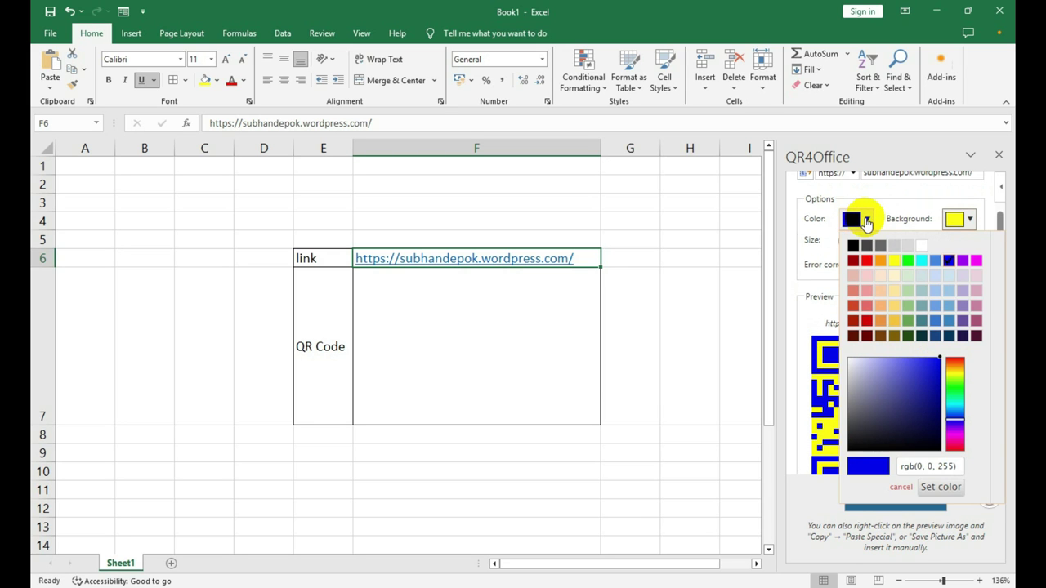
click(853, 241)
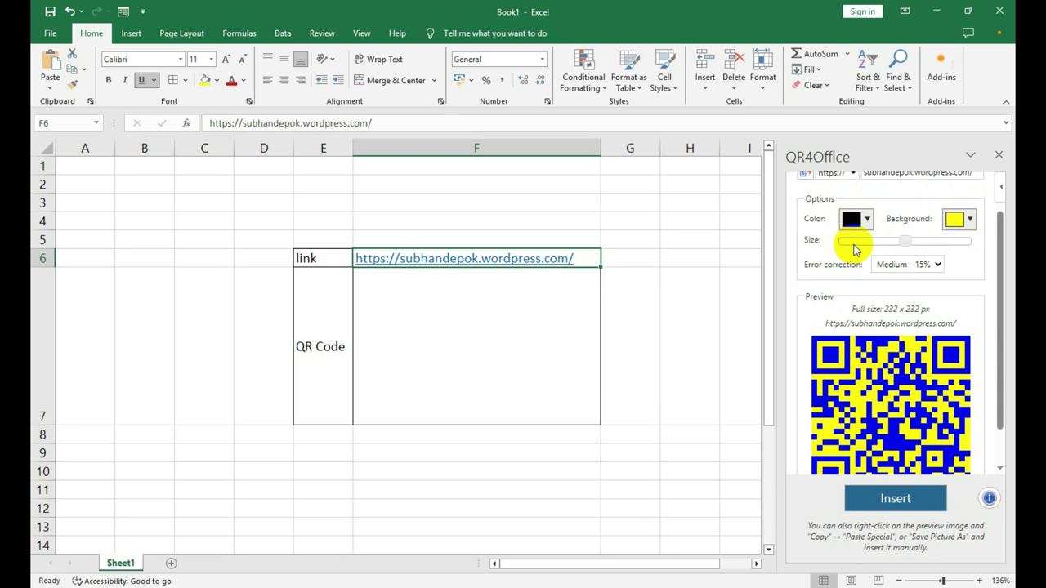
click(964, 218)
click(959, 247)
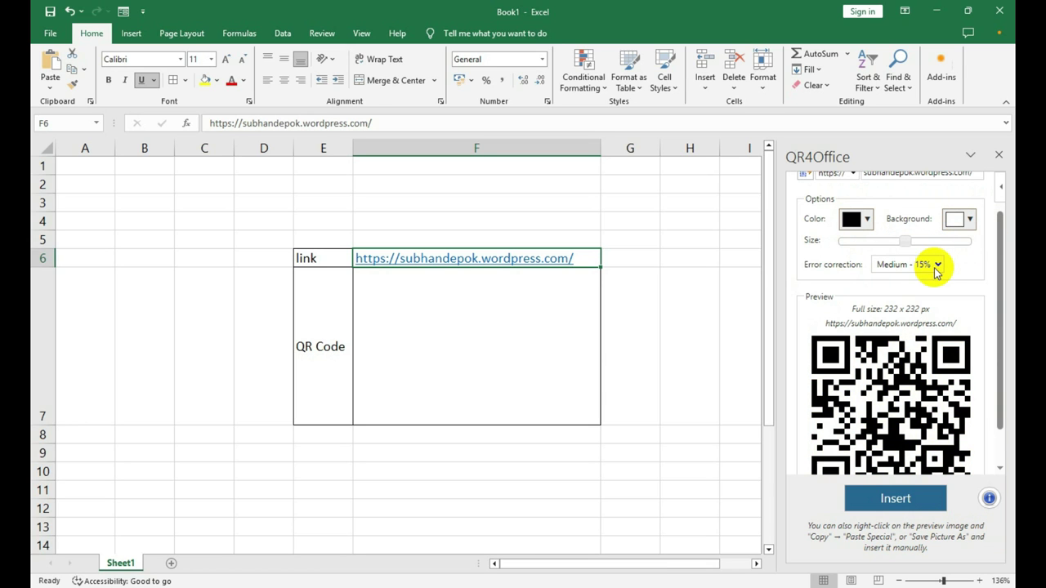
right_click(919, 370)
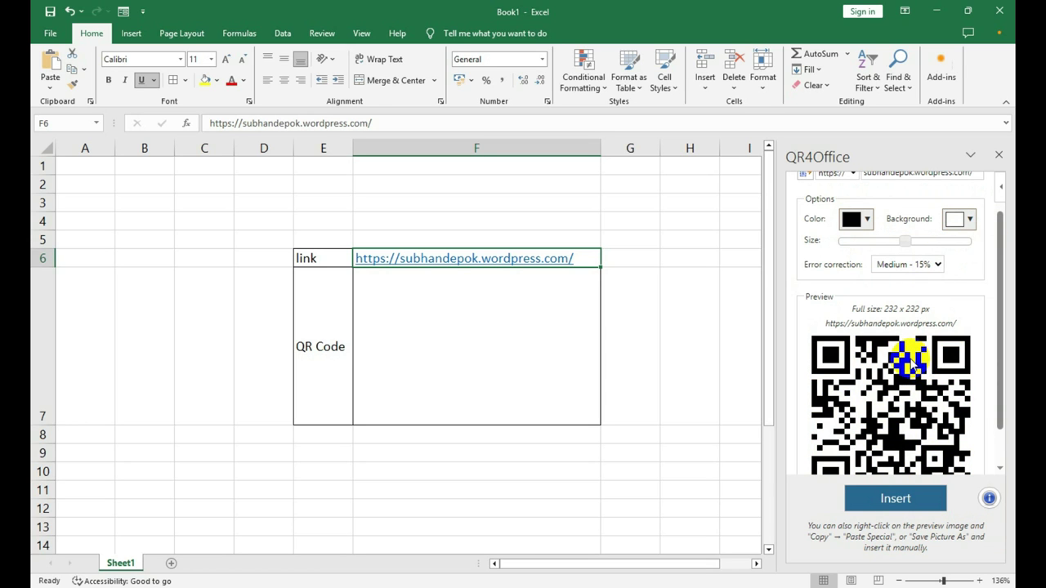
scroll(906, 363, down, 1)
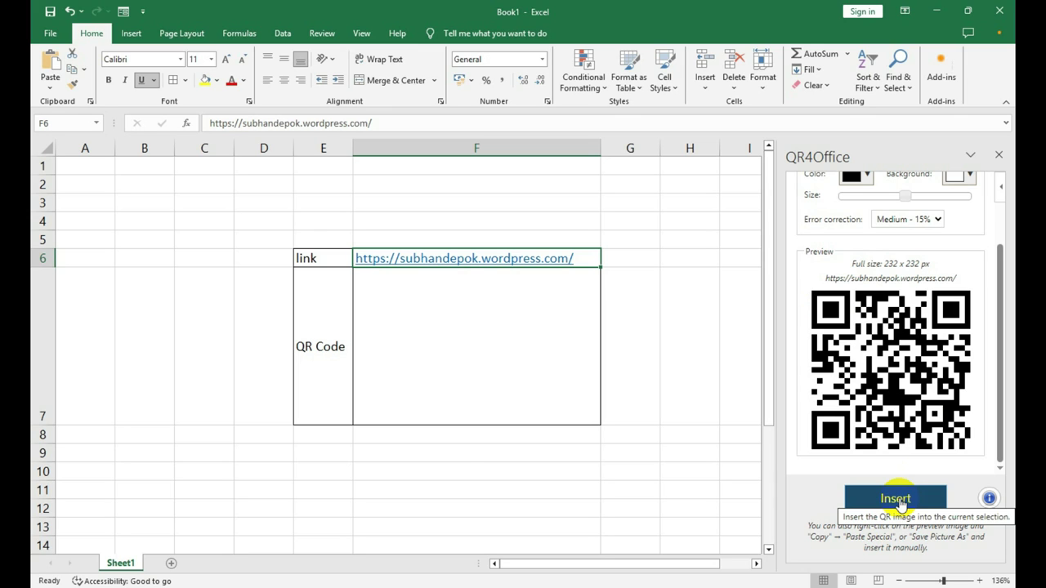
- Insert the QR code image and shrink it to sit inside cell F7
click(901, 505)
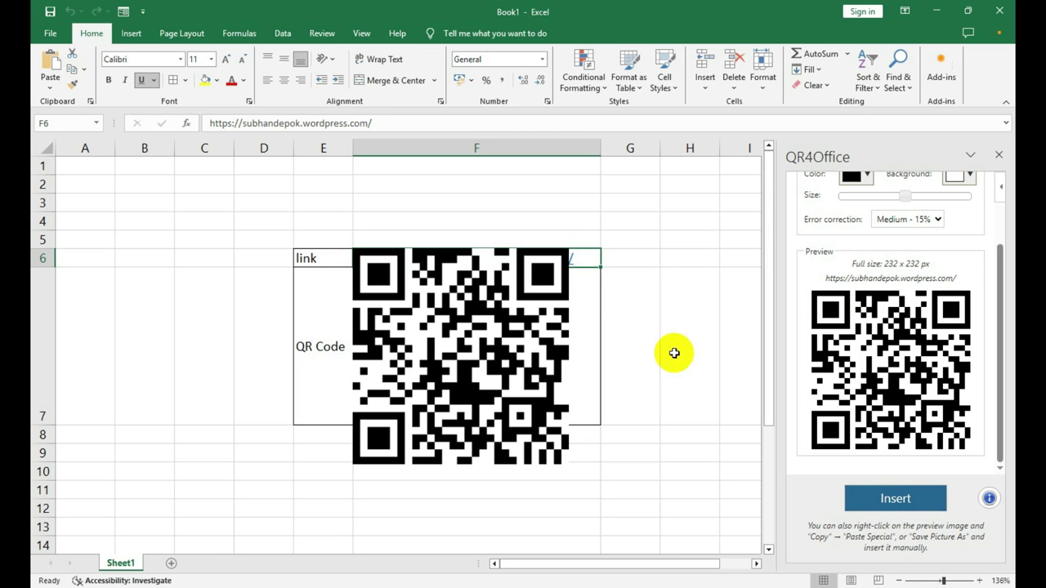
click(491, 313)
mouse_move(569, 248)
mouse_down()
mouse_move(493, 372)
mouse_move(485, 327)
mouse_up()
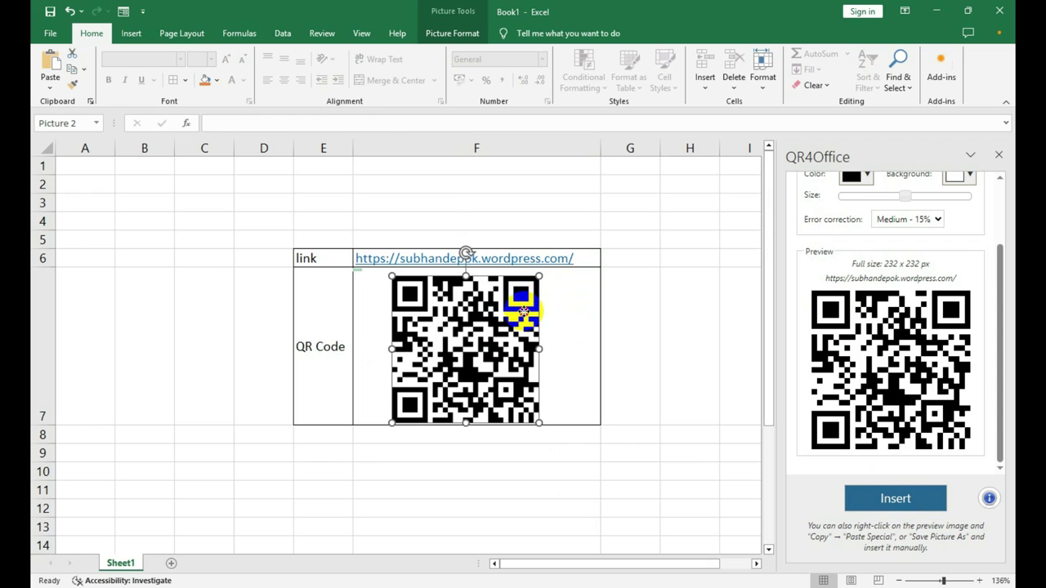
drag(523, 311, 526, 307)
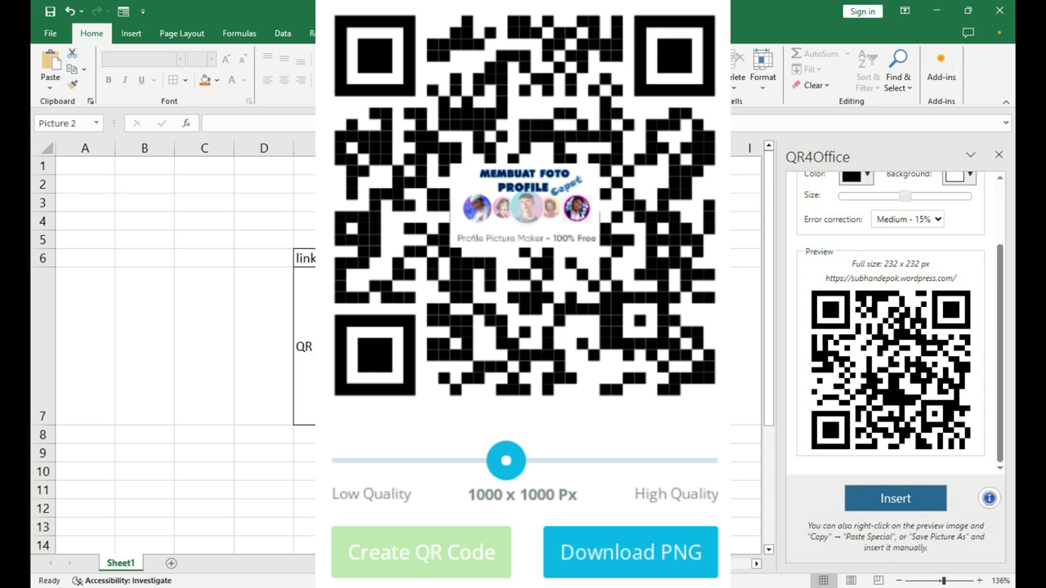
- Search 'monkey qr code' in a new Chrome tab and open the qrcode-monkey.com site
click(939, 13)
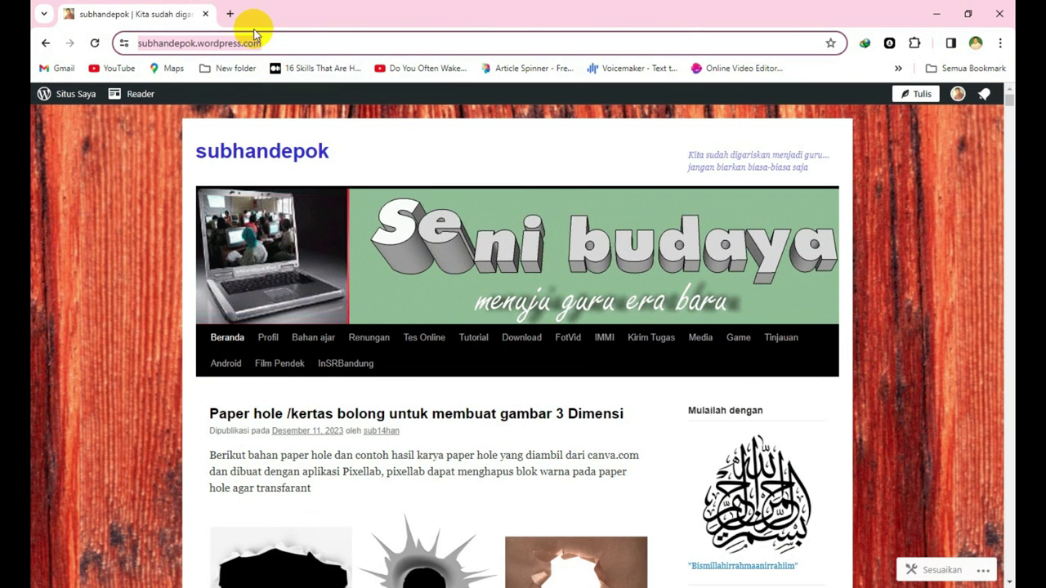
click(230, 13)
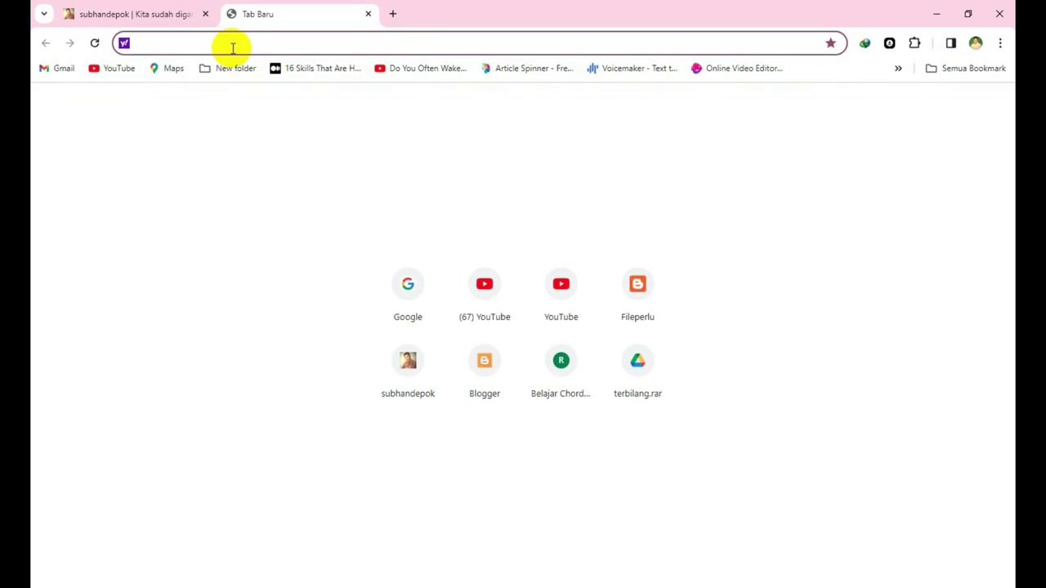
text(monkey qr code)
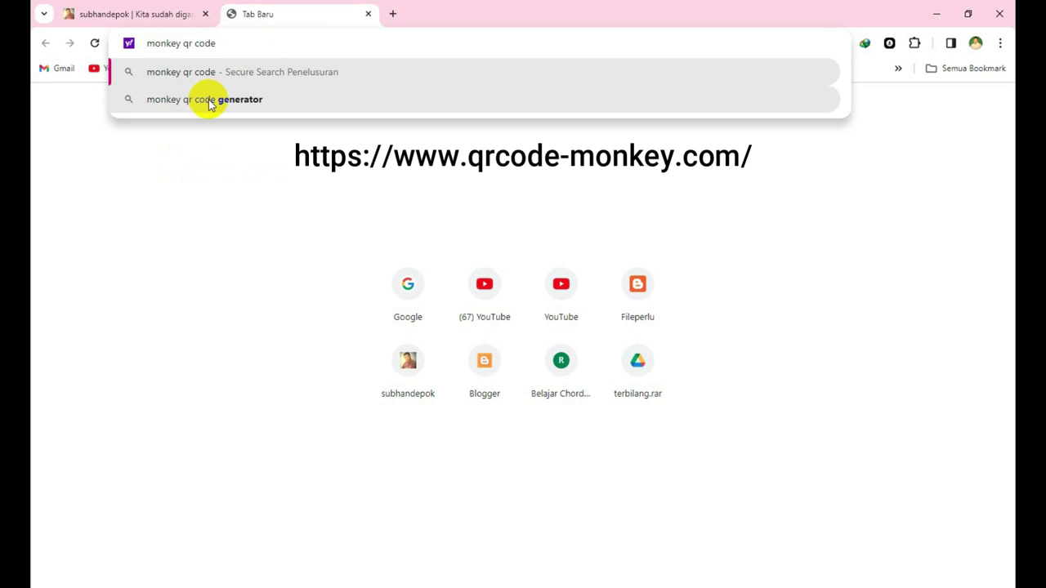
click(208, 102)
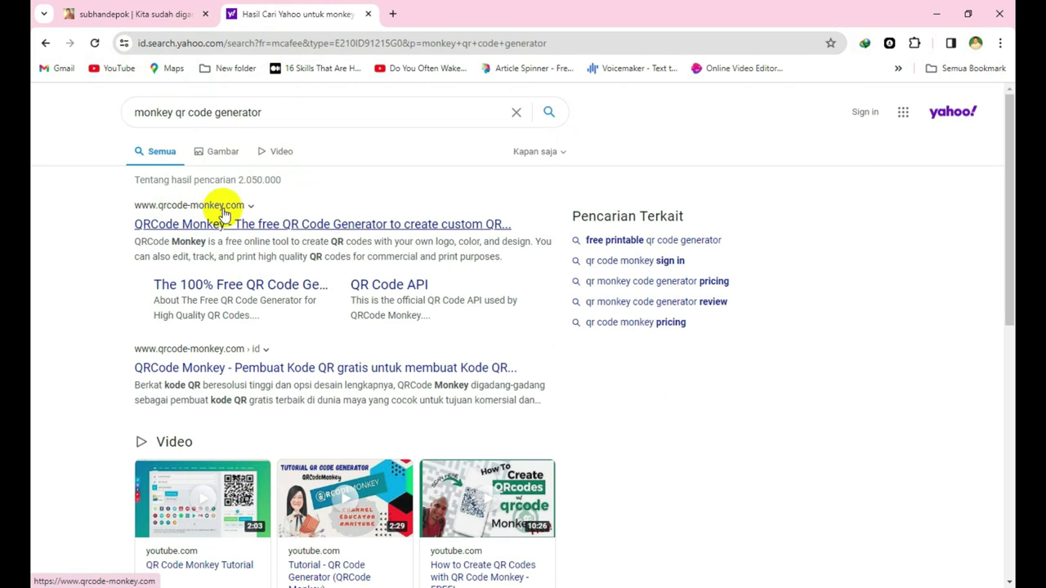
click(265, 230)
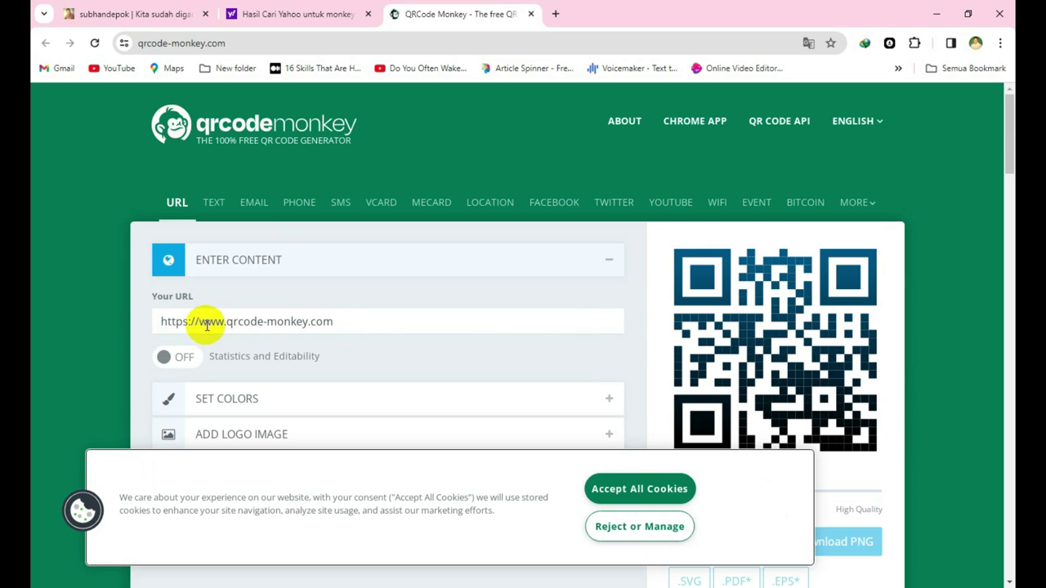
click(145, 14)
click(287, 42)
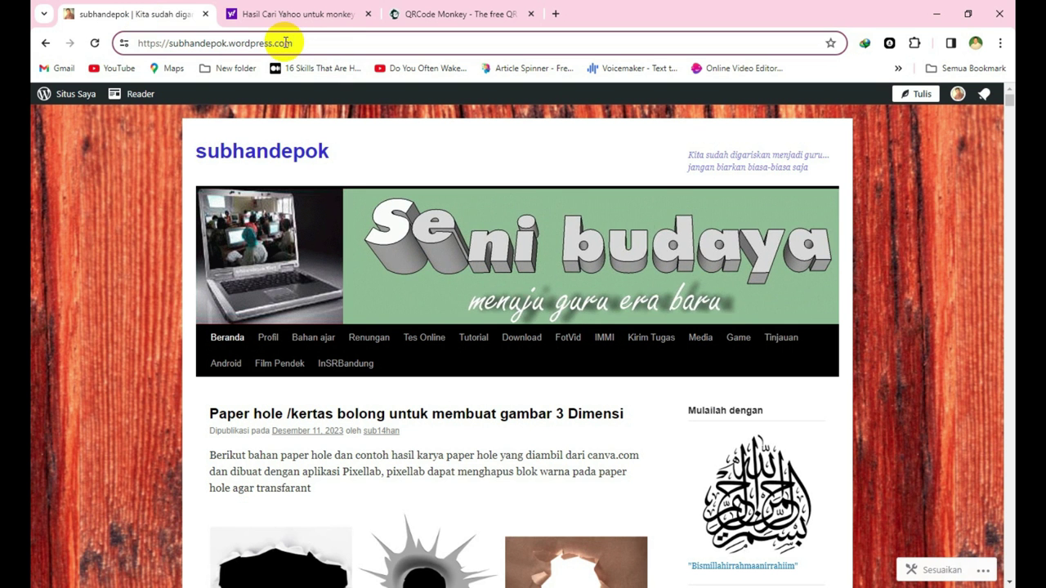
drag(290, 42, 127, 42)
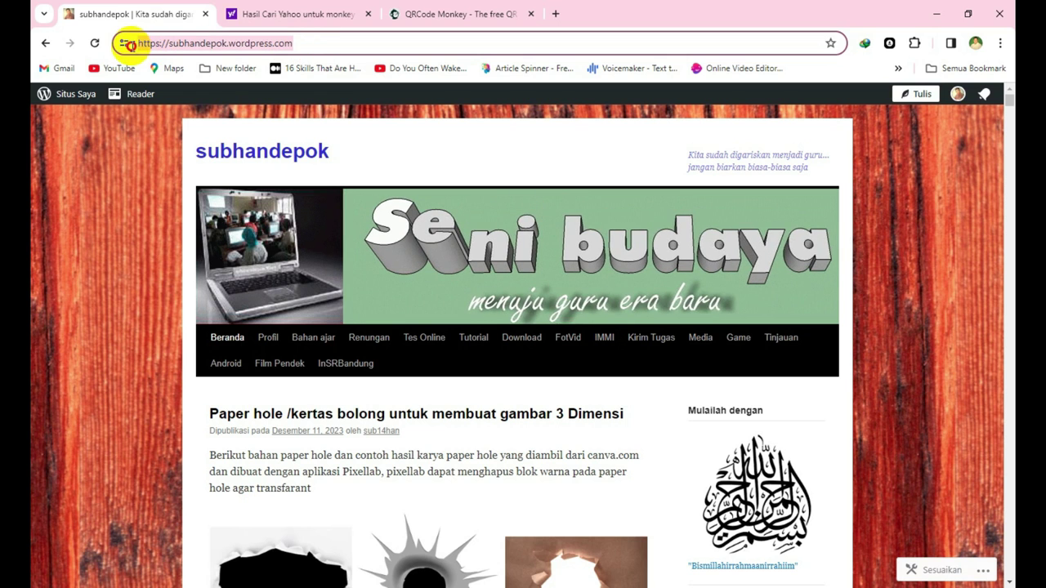
right_click(227, 45)
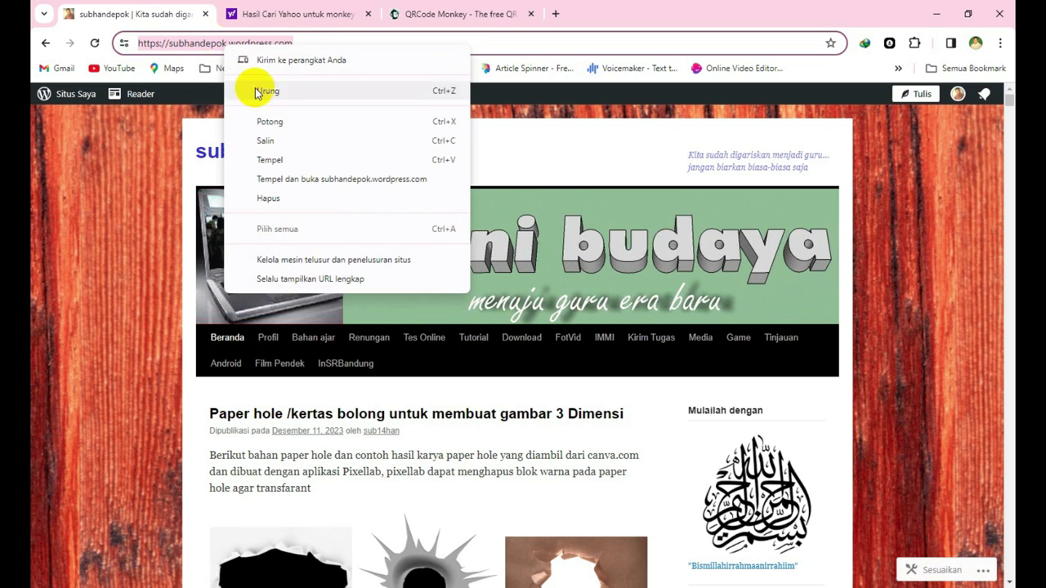
click(264, 139)
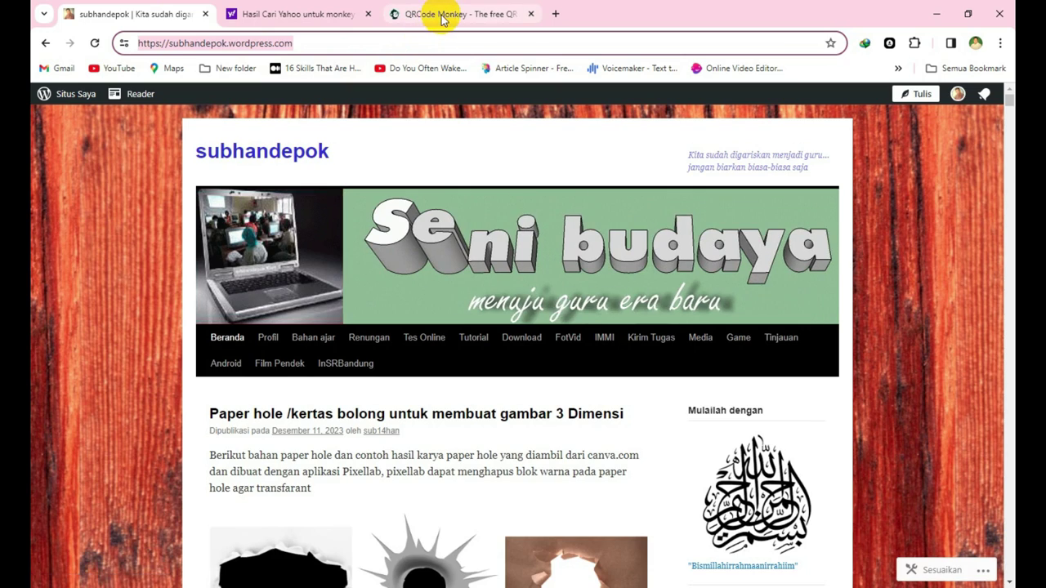
- Replace the sample address in QRCode Monkey's Your URL field with the blog address
click(415, 13)
click(335, 323)
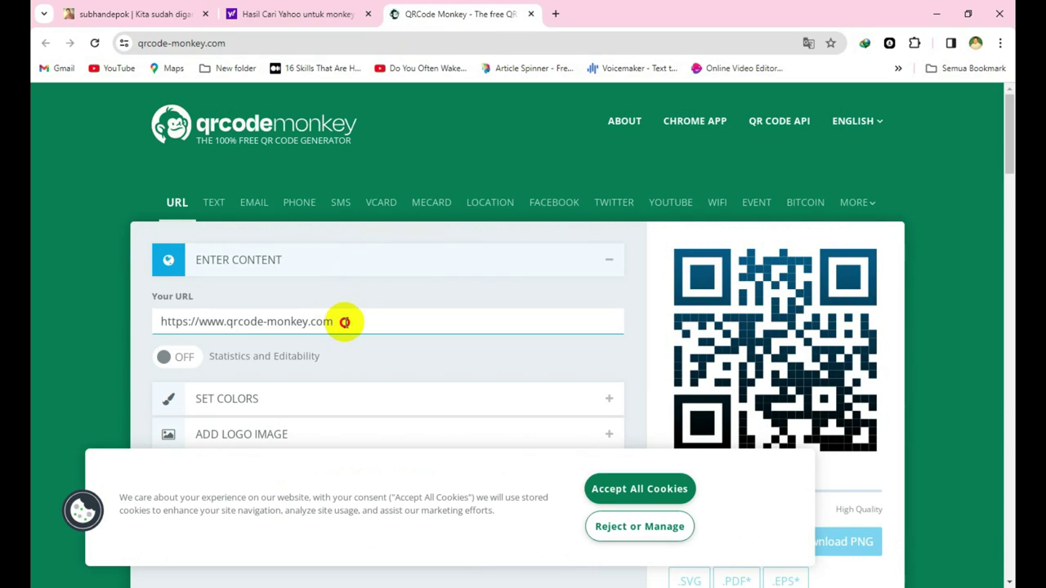
drag(344, 322, 109, 327)
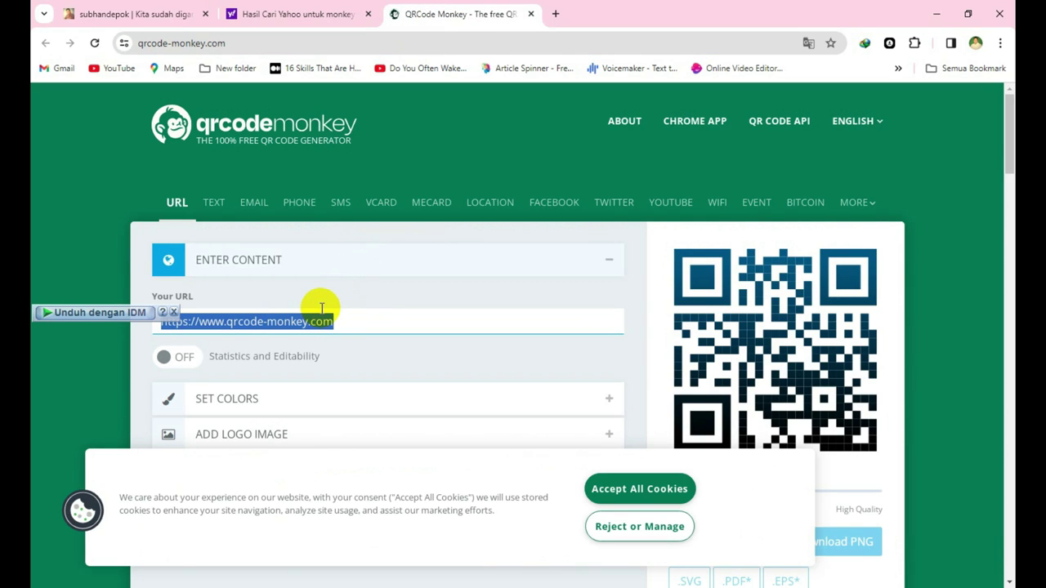
key(ctrl+v)
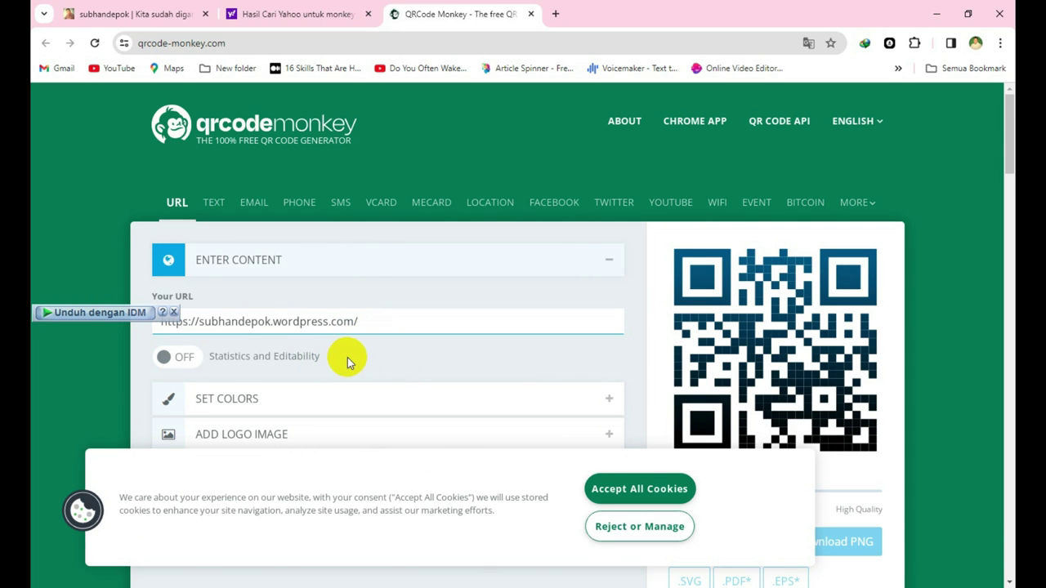
scroll(347, 362, down, 1)
scroll(347, 362, down, 1)
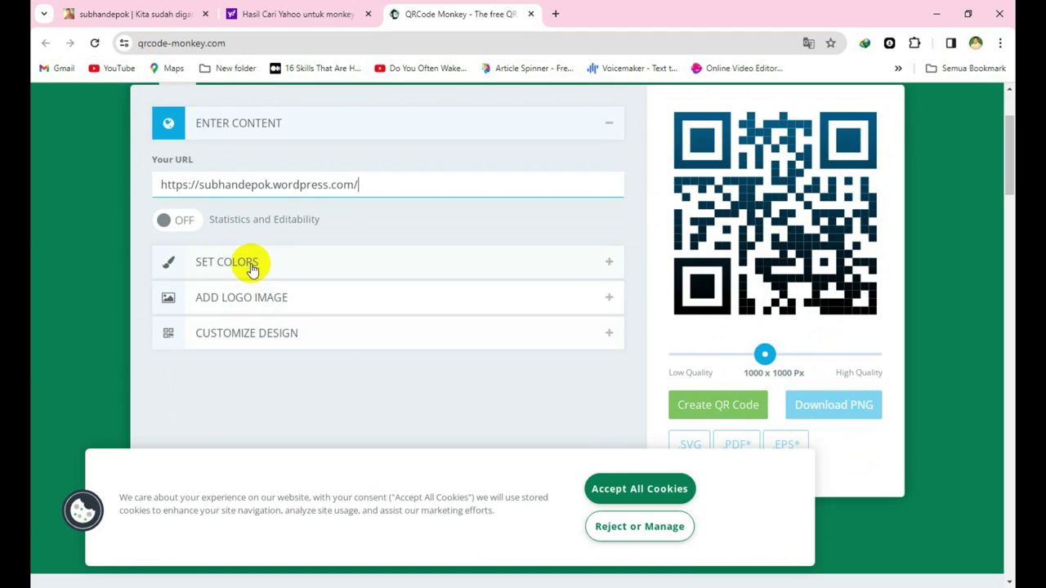
- Upload MEMBUAT FOTO PROFILE CEPAT from Local Disk (E:) as the QR code's logo image
click(226, 261)
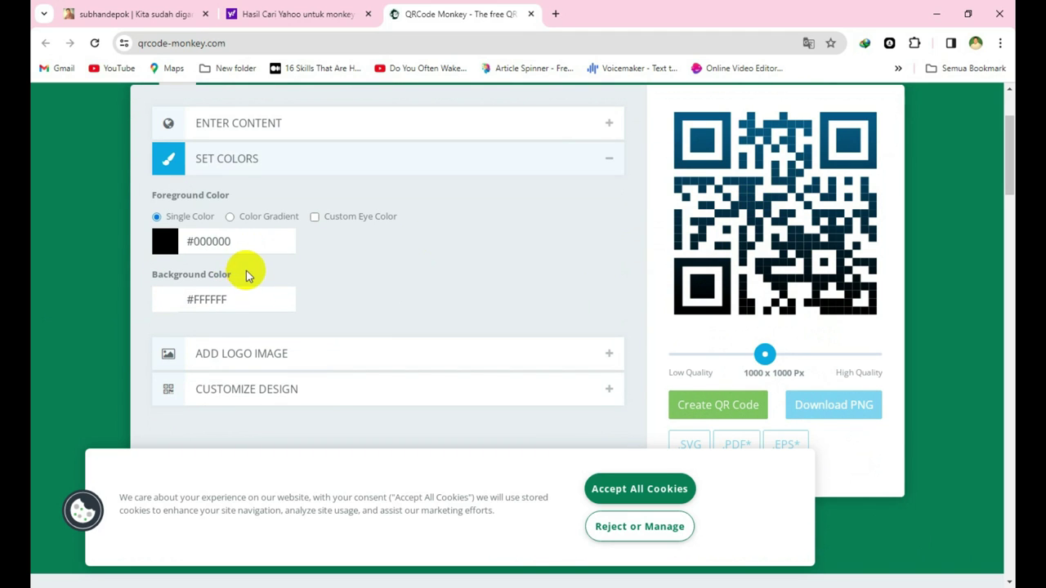
scroll(349, 329, down, 1)
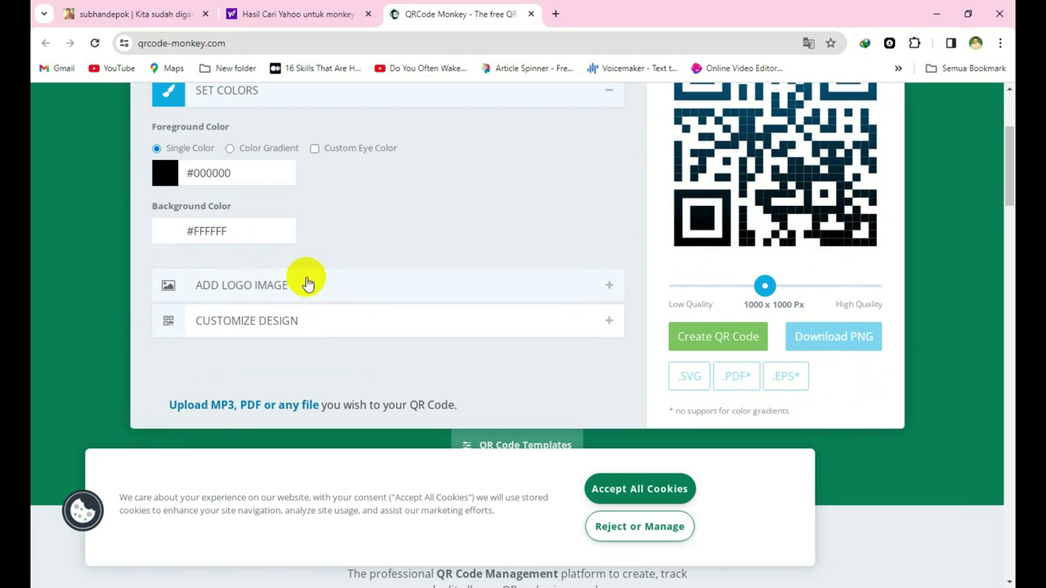
click(276, 286)
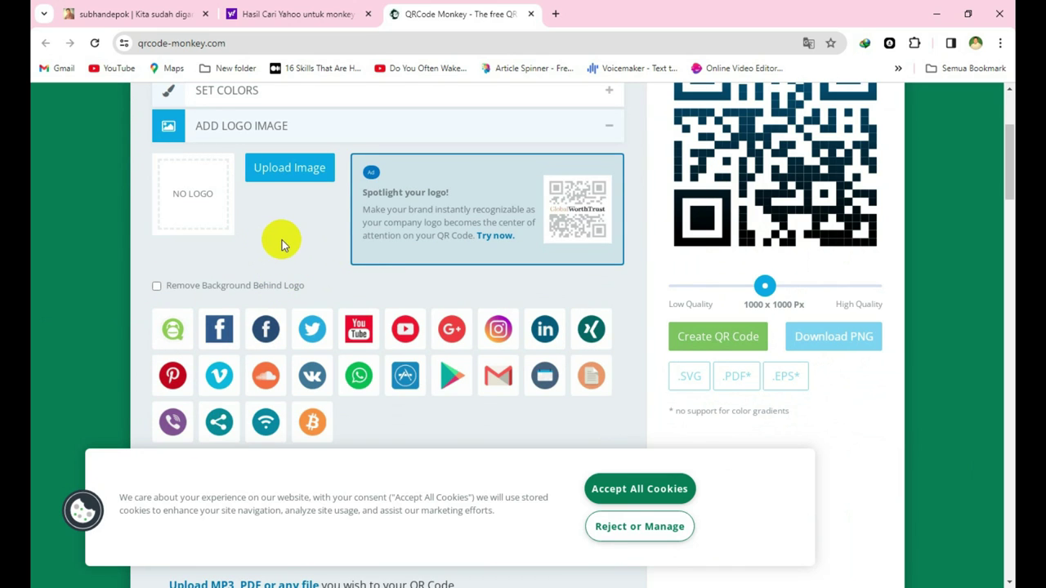
scroll(273, 246, up, 1)
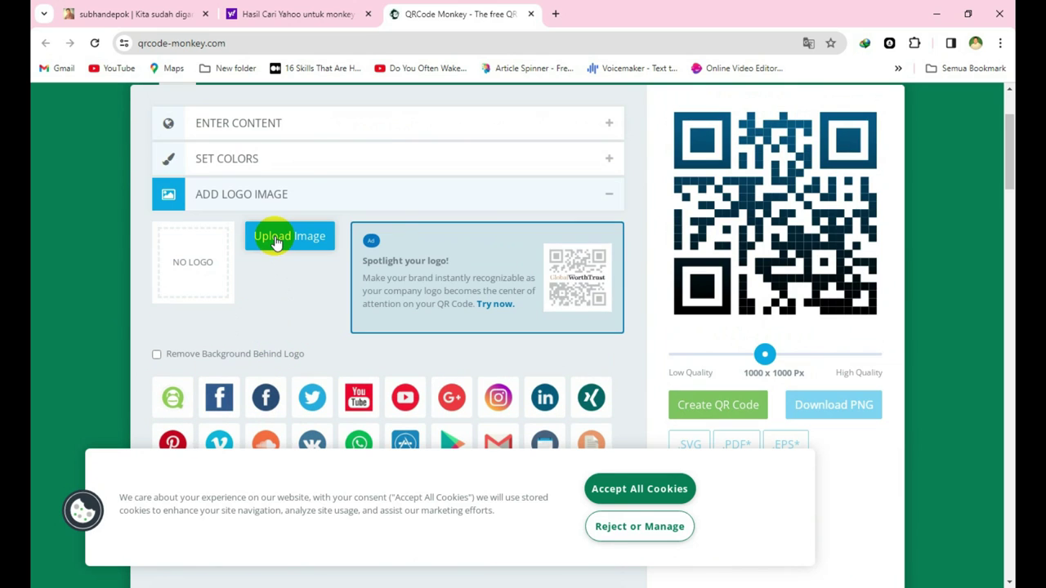
click(276, 237)
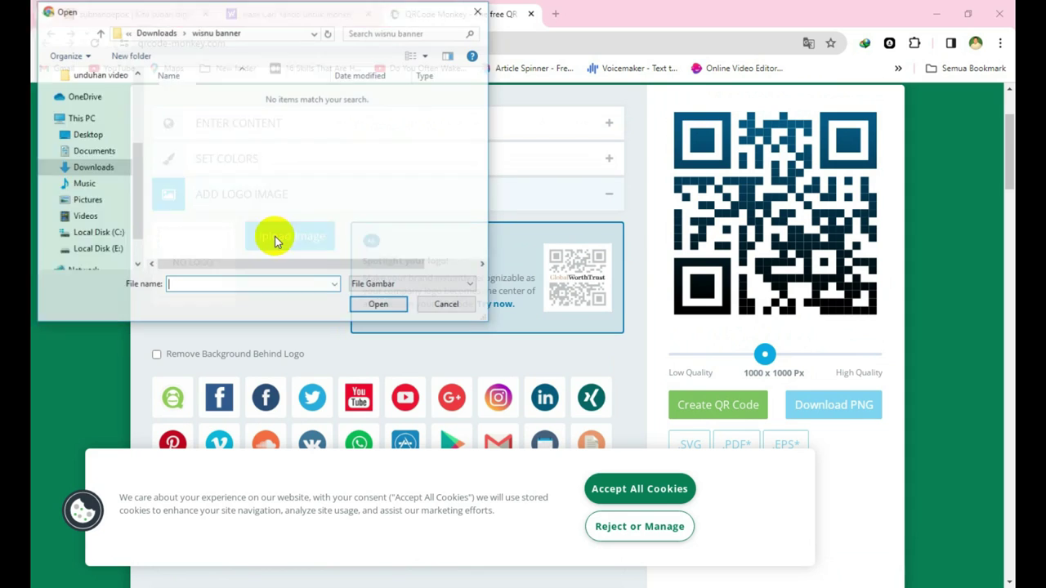
click(96, 249)
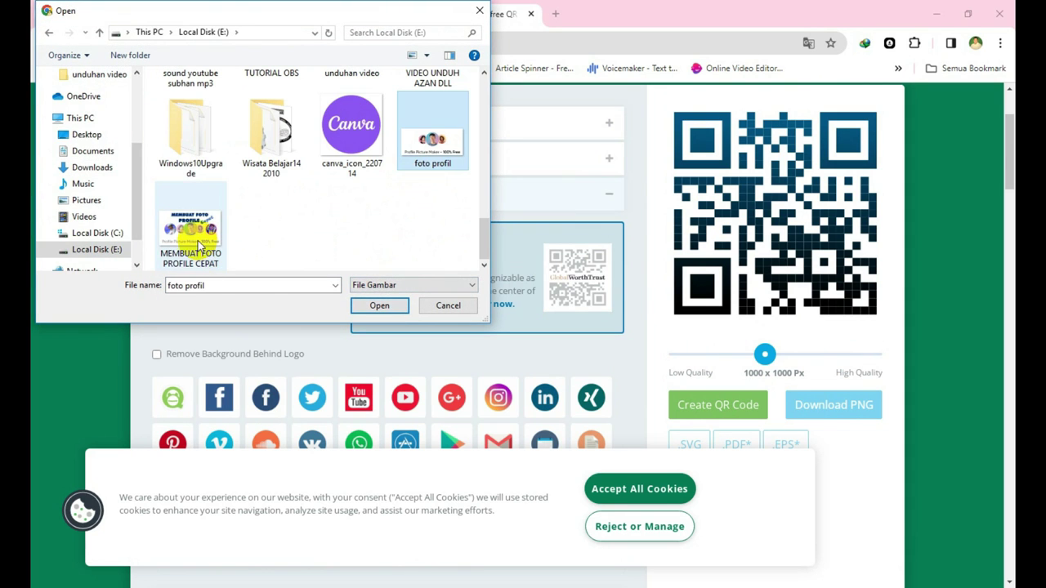
click(192, 237)
click(376, 306)
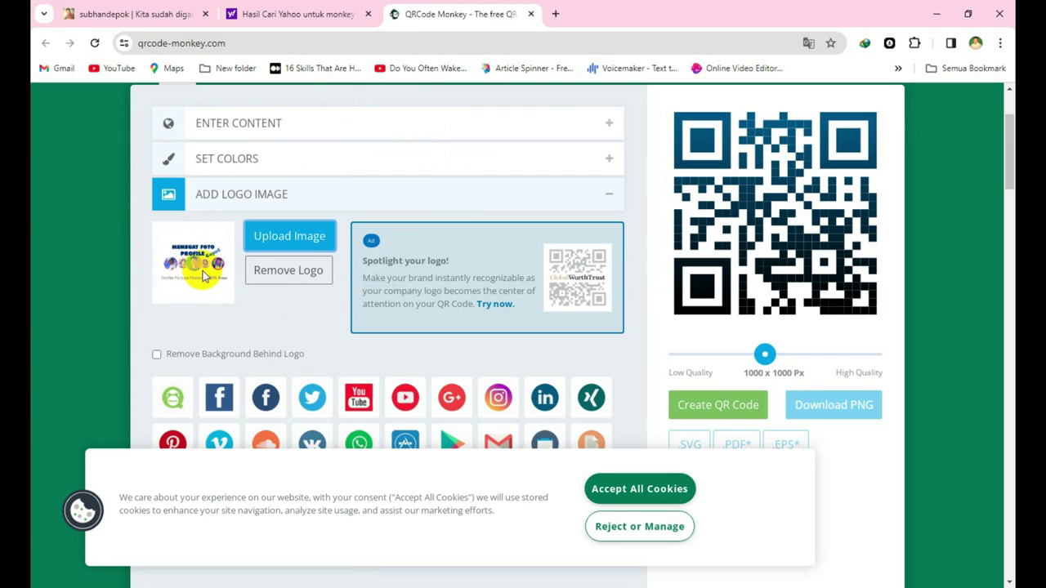
scroll(525, 303, down, 1)
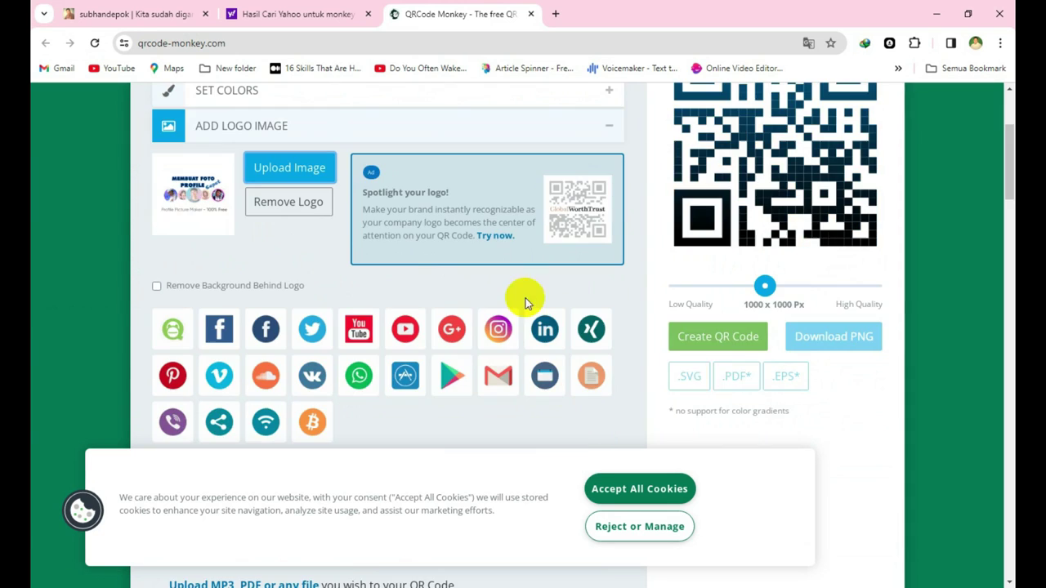
- Create the logo QR code, download it as qr-code.png and open it in ACDSee Quick View
click(722, 341)
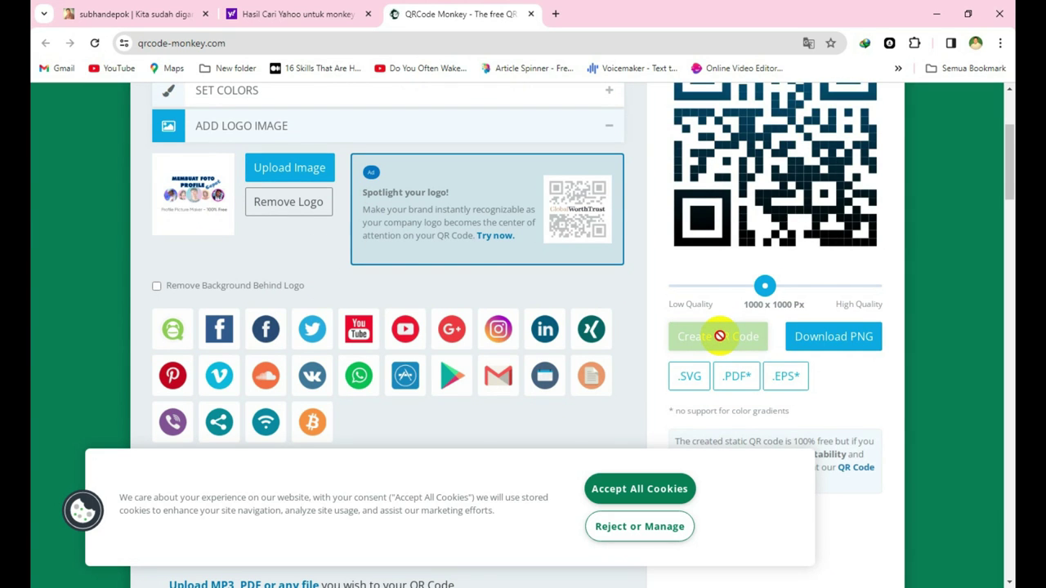
scroll(719, 336, up, 2)
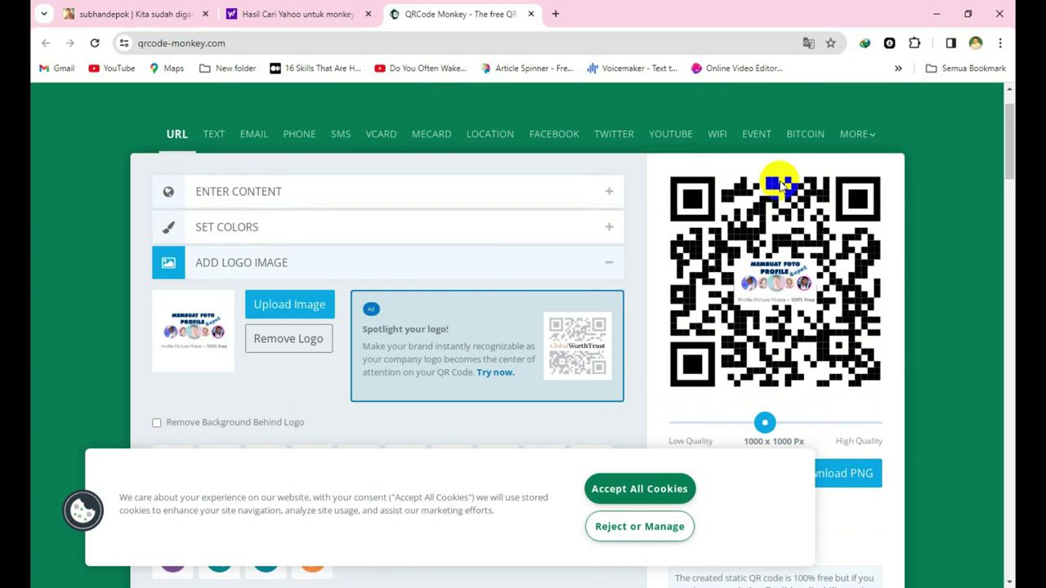
click(847, 479)
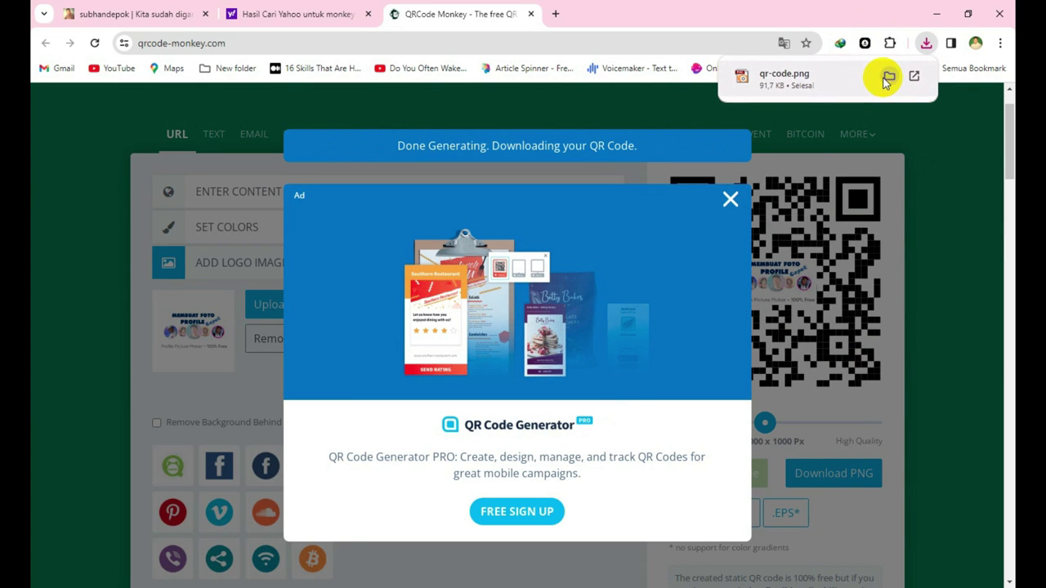
click(887, 74)
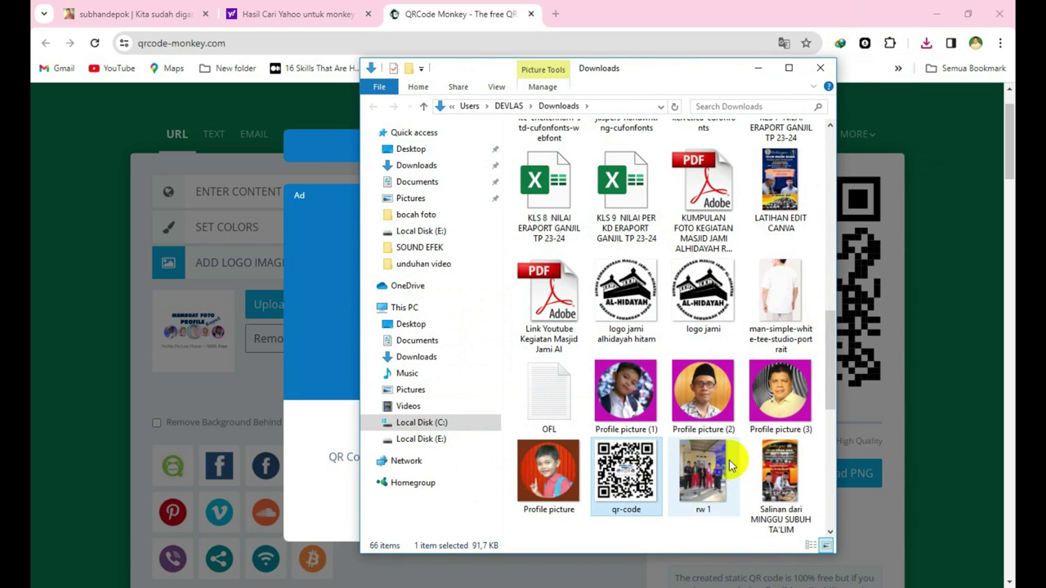
double_click(626, 472)
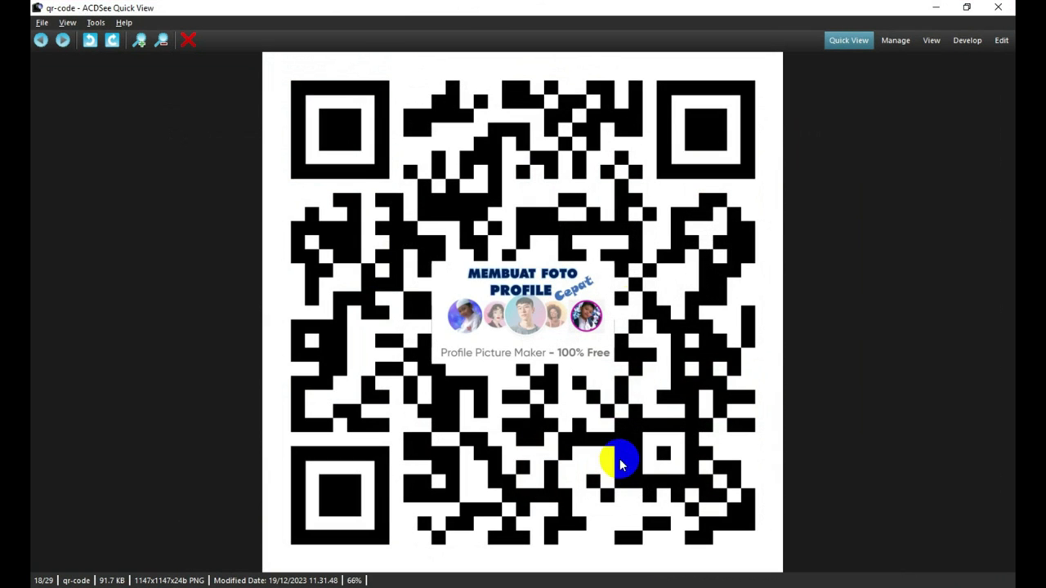